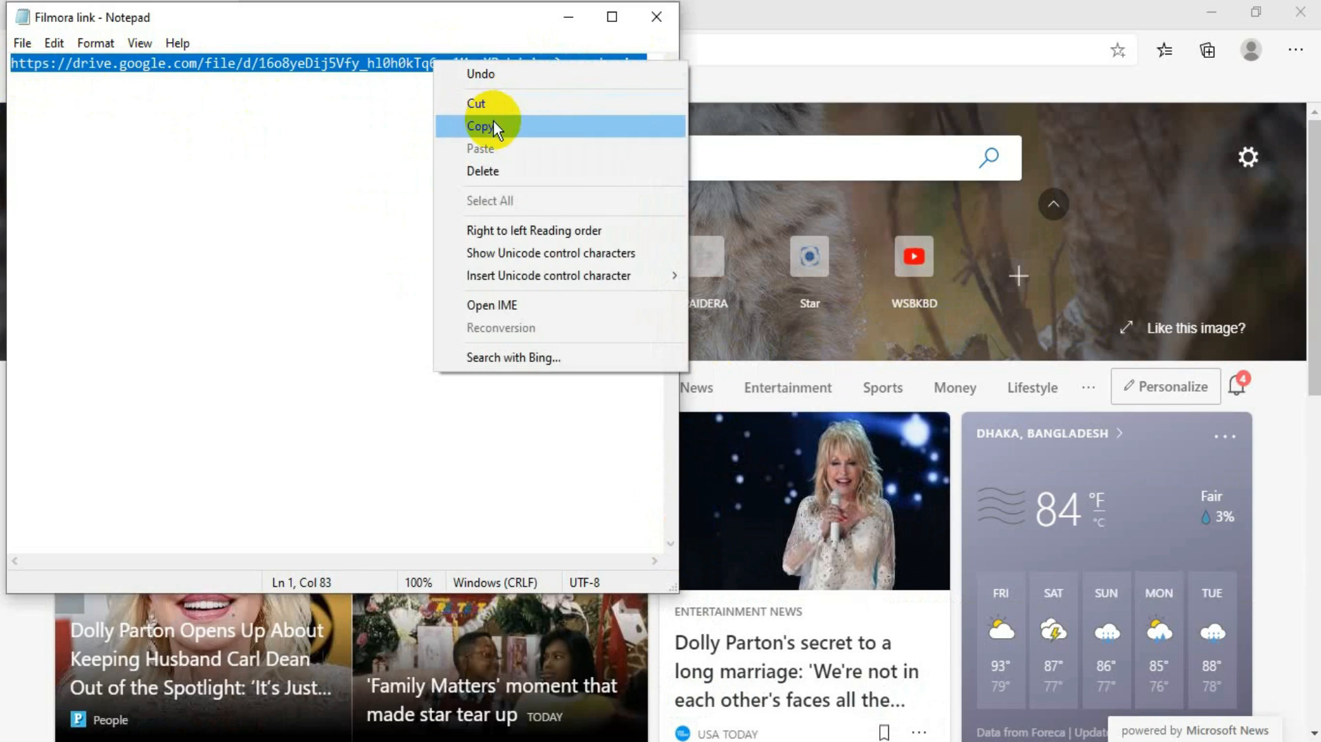
Copy the Google Drive link from the Filmora link text file and open it in the Edge browser
left_click(493, 123)
left_click(568, 21)
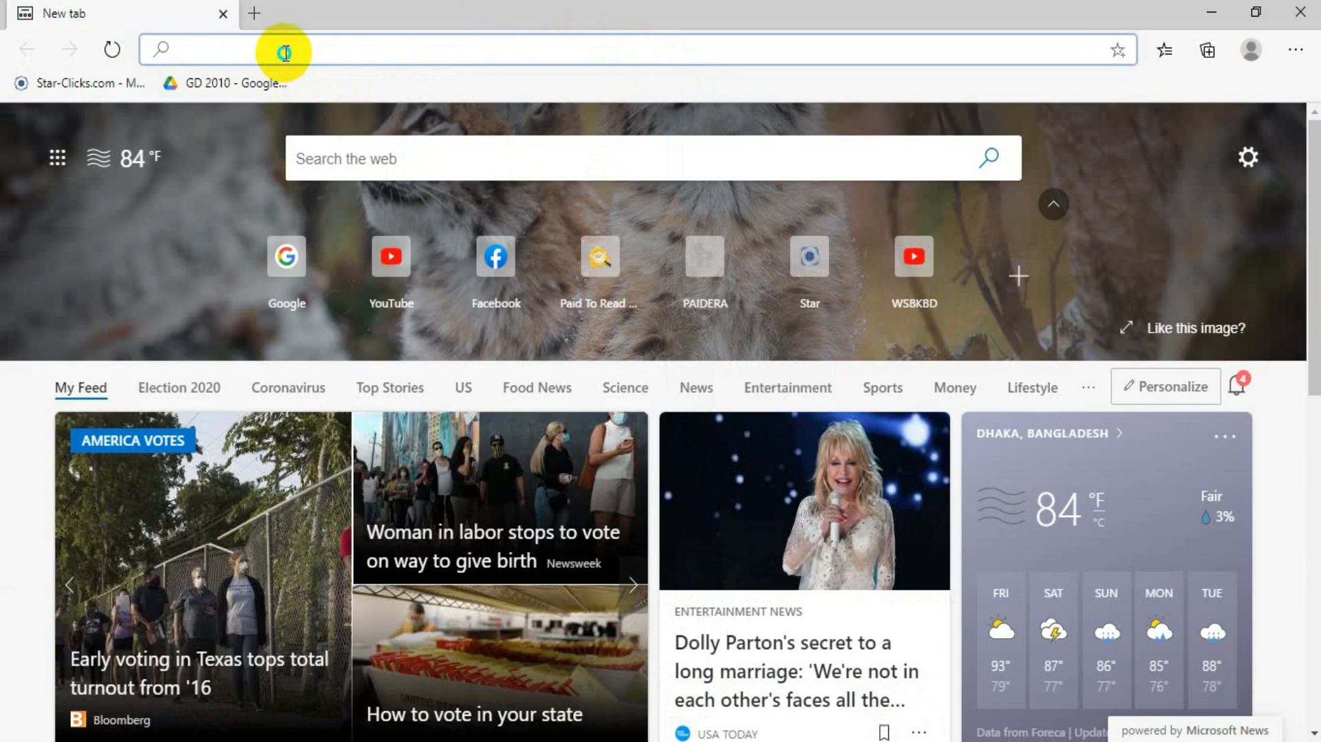
right_click(284, 54)
left_click(377, 260)
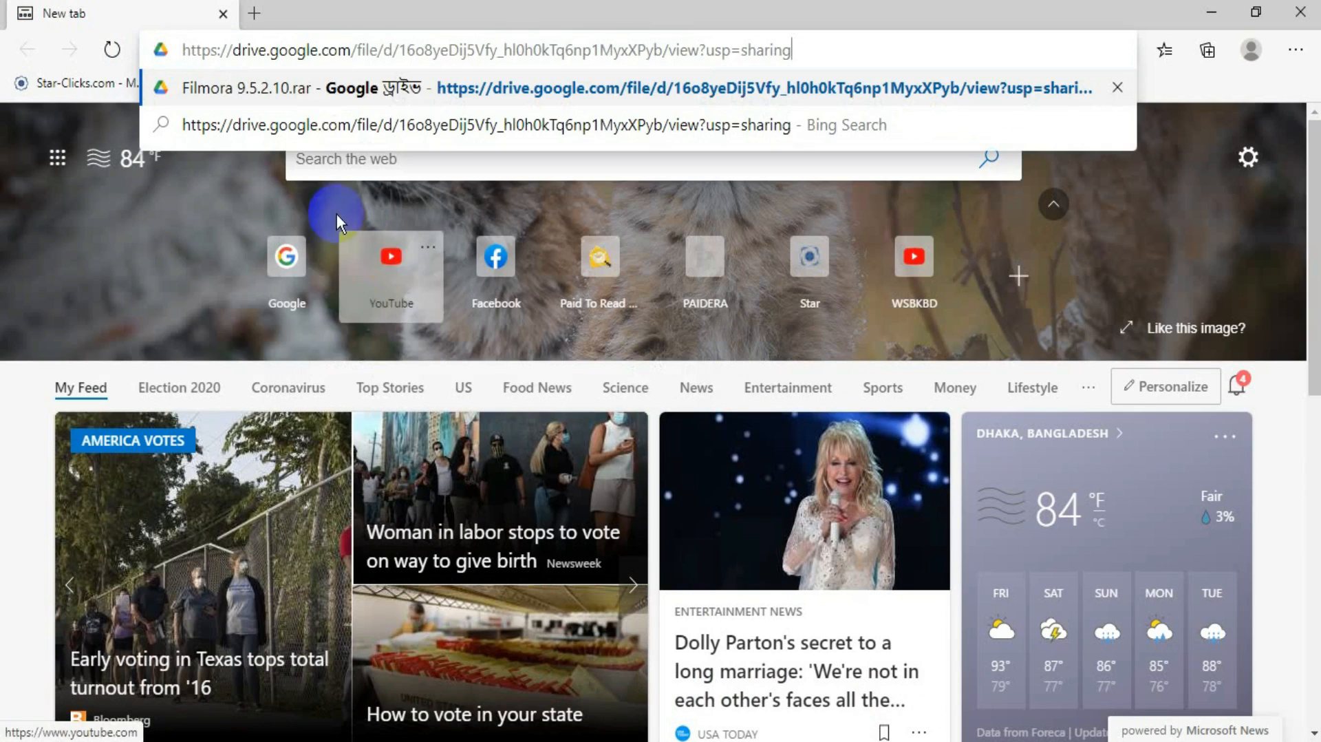
left_click(896, 53)
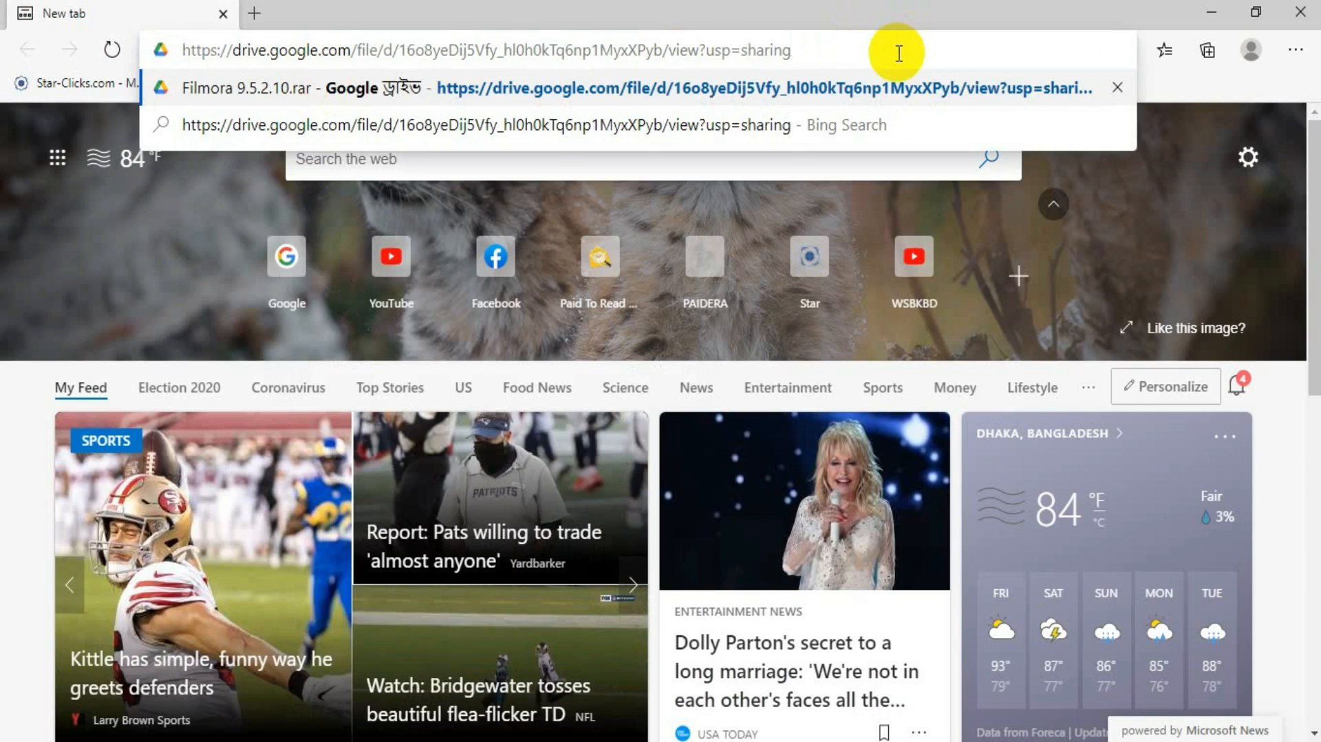
key("Return")
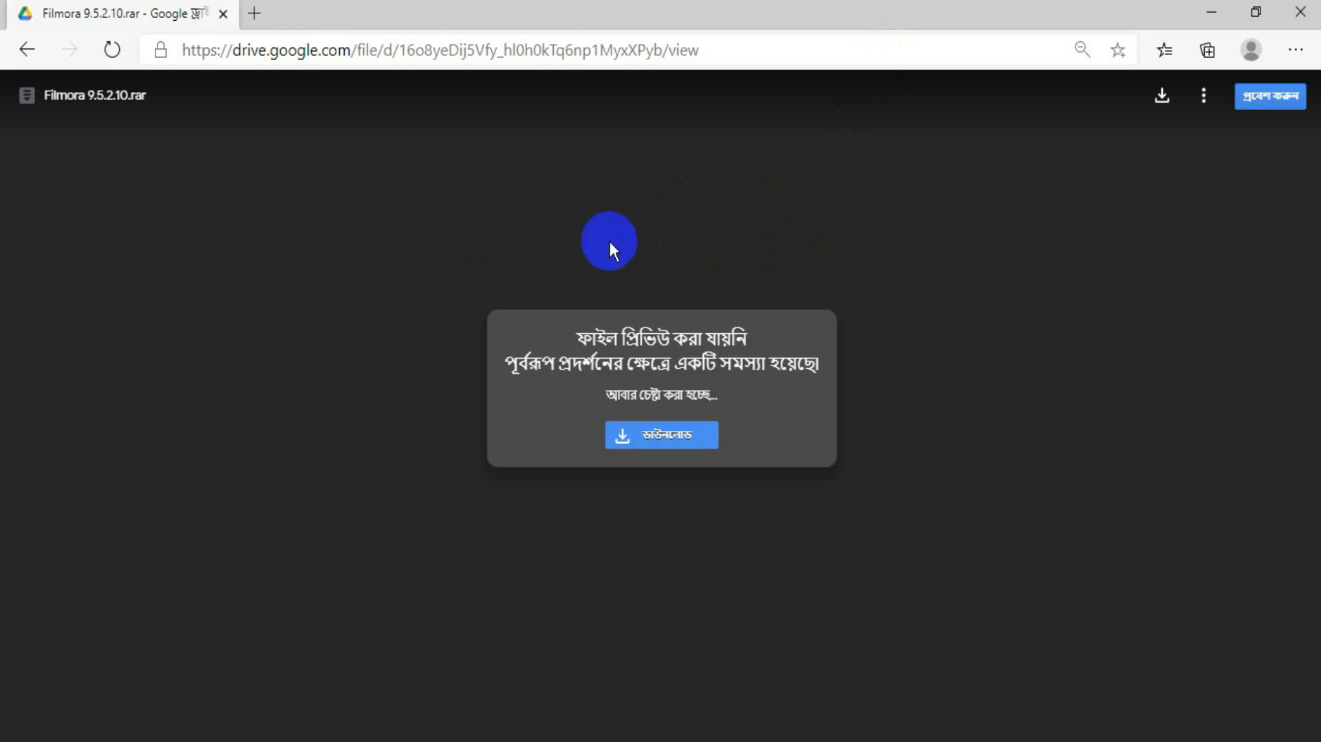
Download Filmora 9.5.2.10.rar from Google Drive despite the virus-scan warning, and close the browser
left_click(1161, 99)
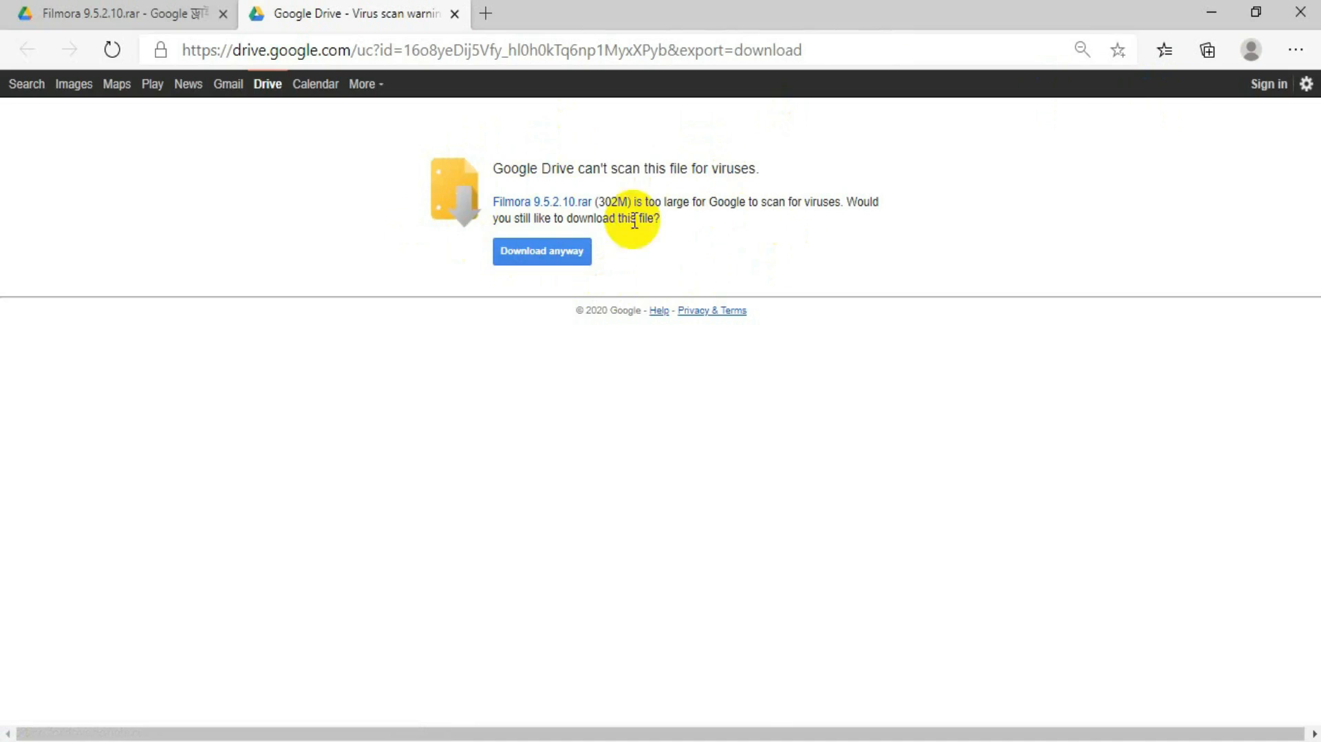
left_click(535, 242)
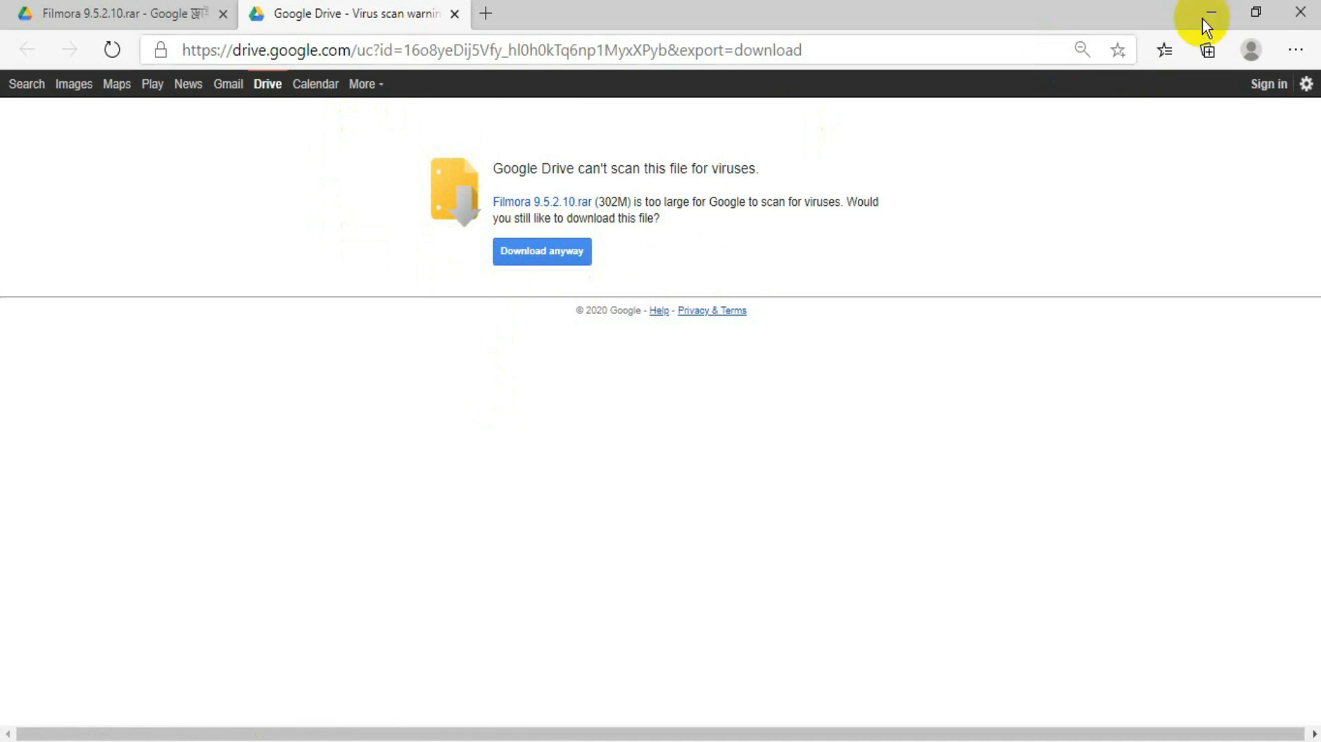
left_click(1299, 13)
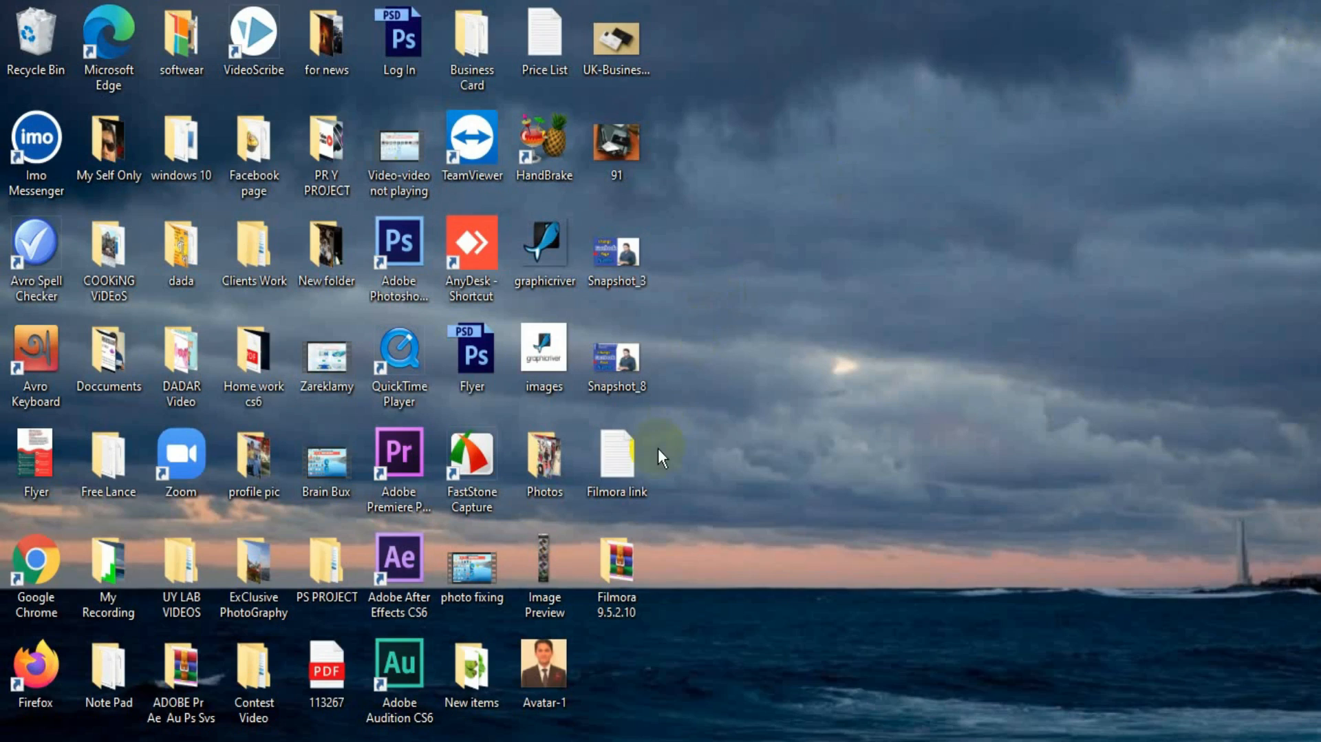
Open the Filmora 9.5.2.10 folder on the desktop and extract the Filmora 9.5.2.10 archive in place
left_click(603, 621)
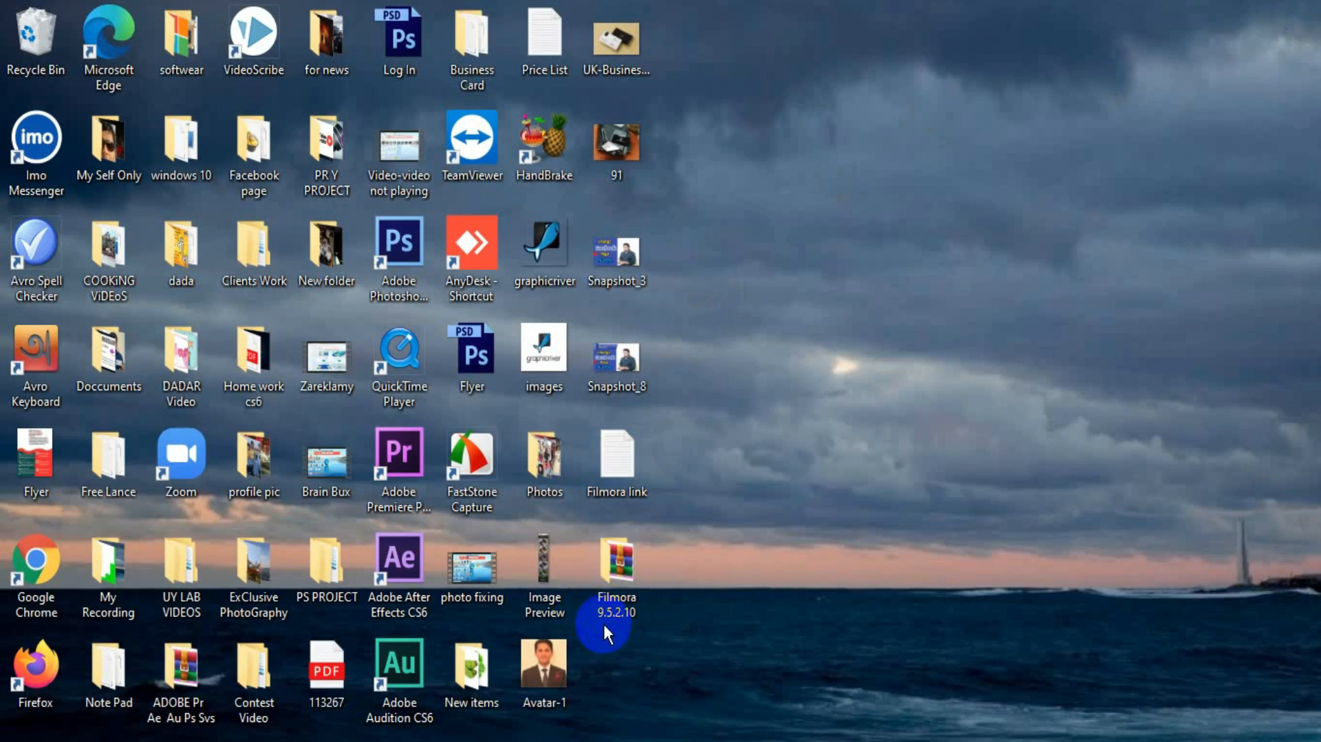
left_click(612, 582)
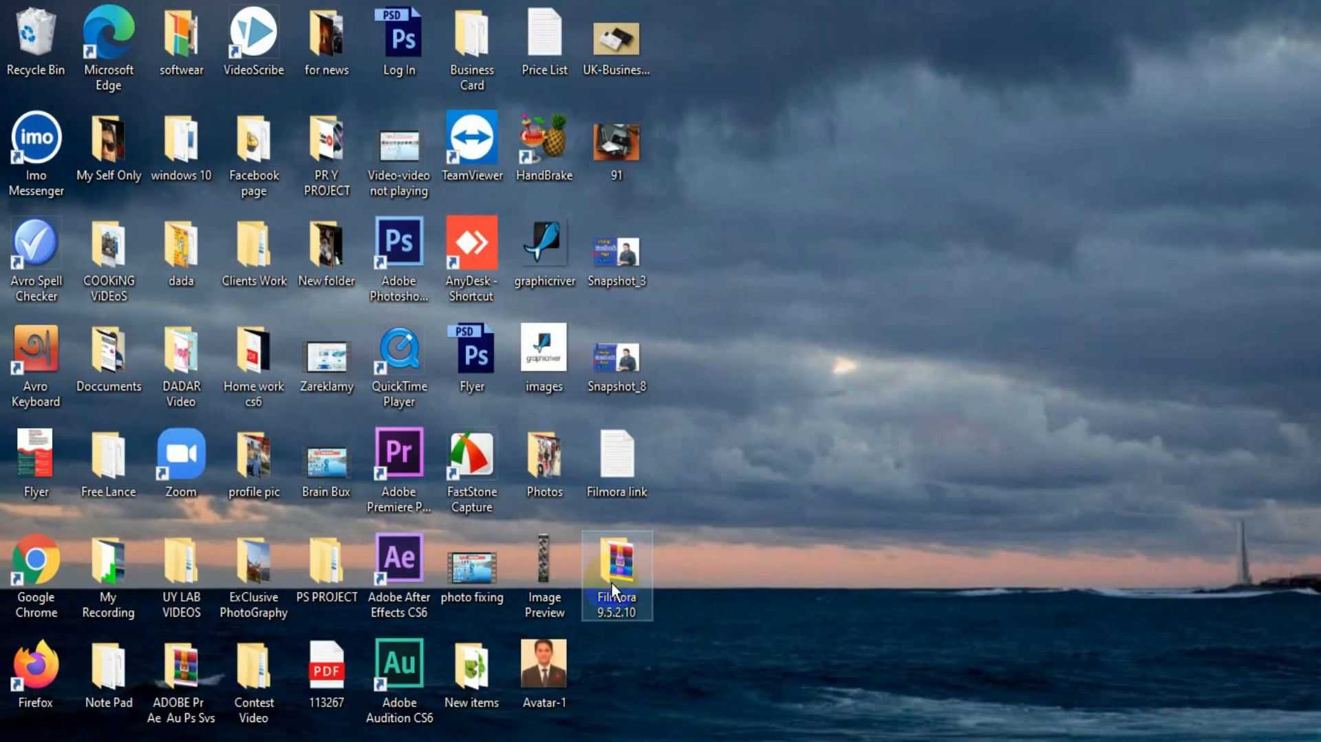
double_click(612, 582)
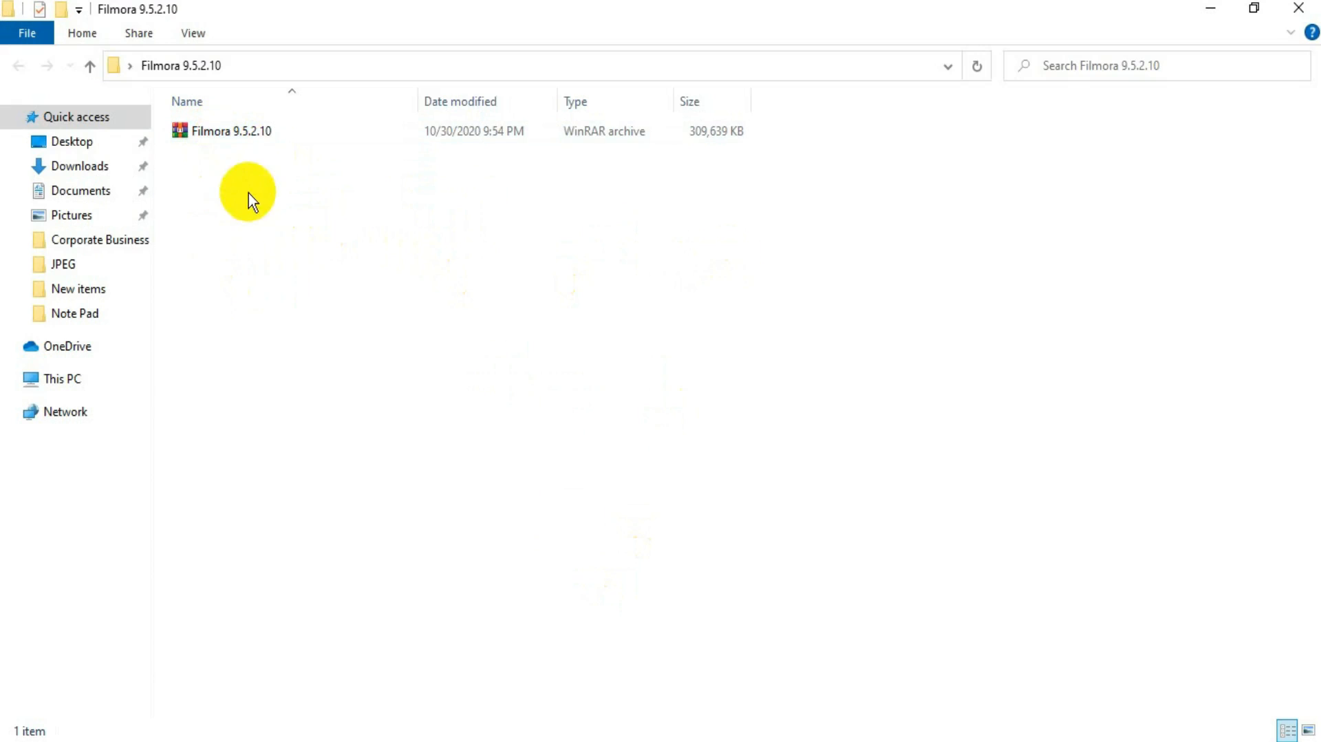
double_click(221, 134)
right_click(222, 133)
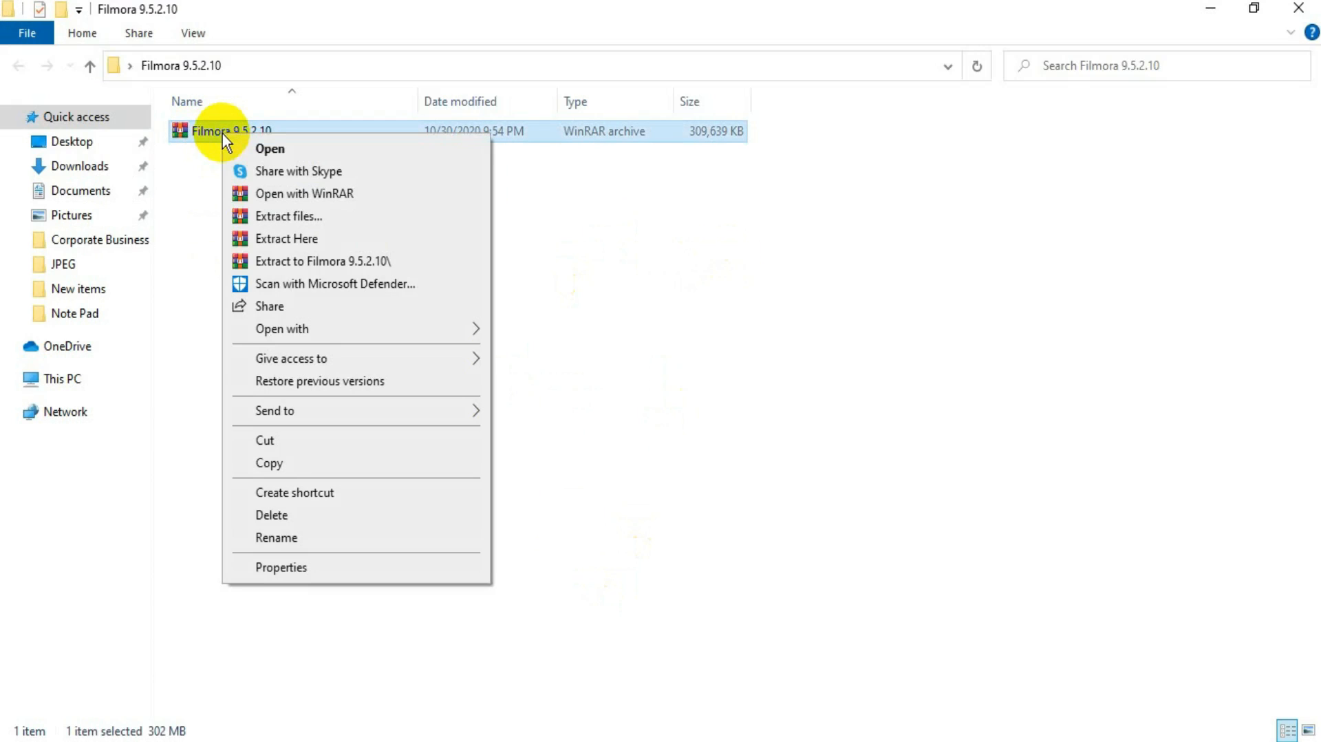
left_click(276, 242)
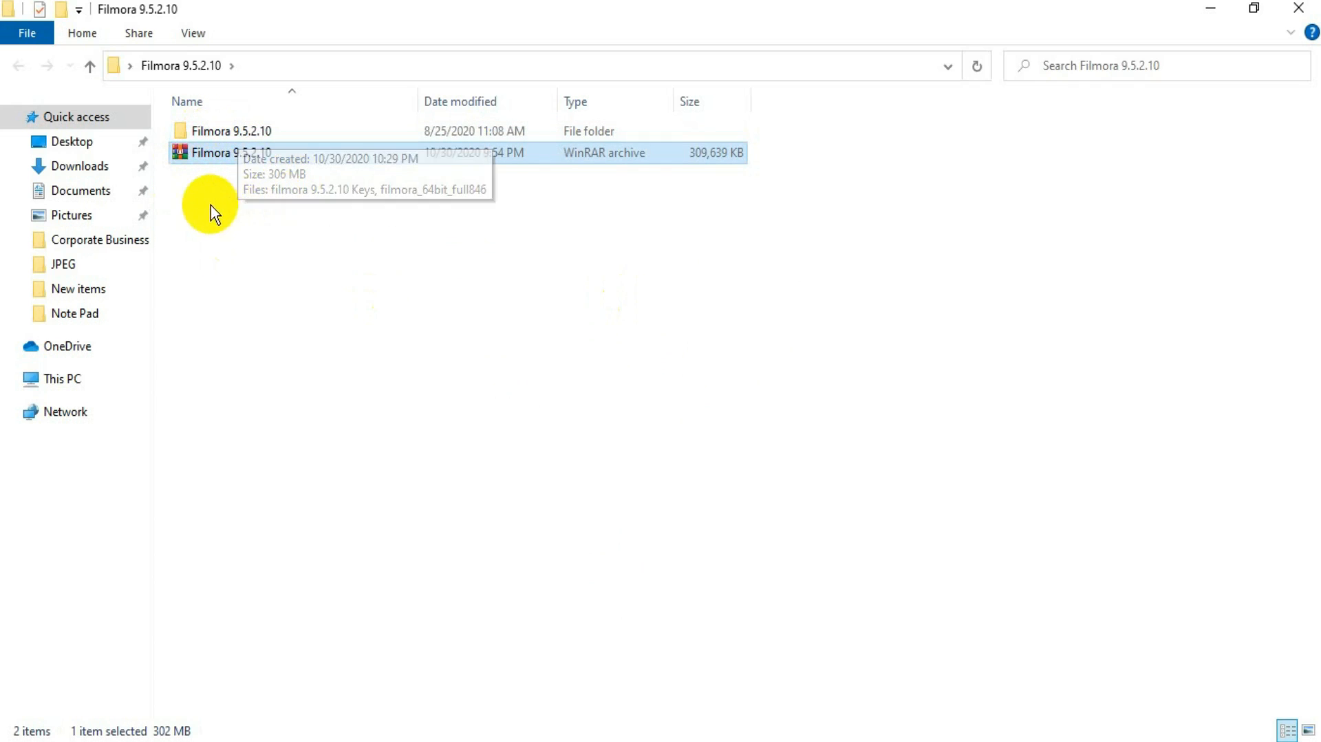
Extract the filmora 9.5.2.10 Keys archive in place inside the extracted Filmora 9.5.2.10 folder
double_click(234, 132)
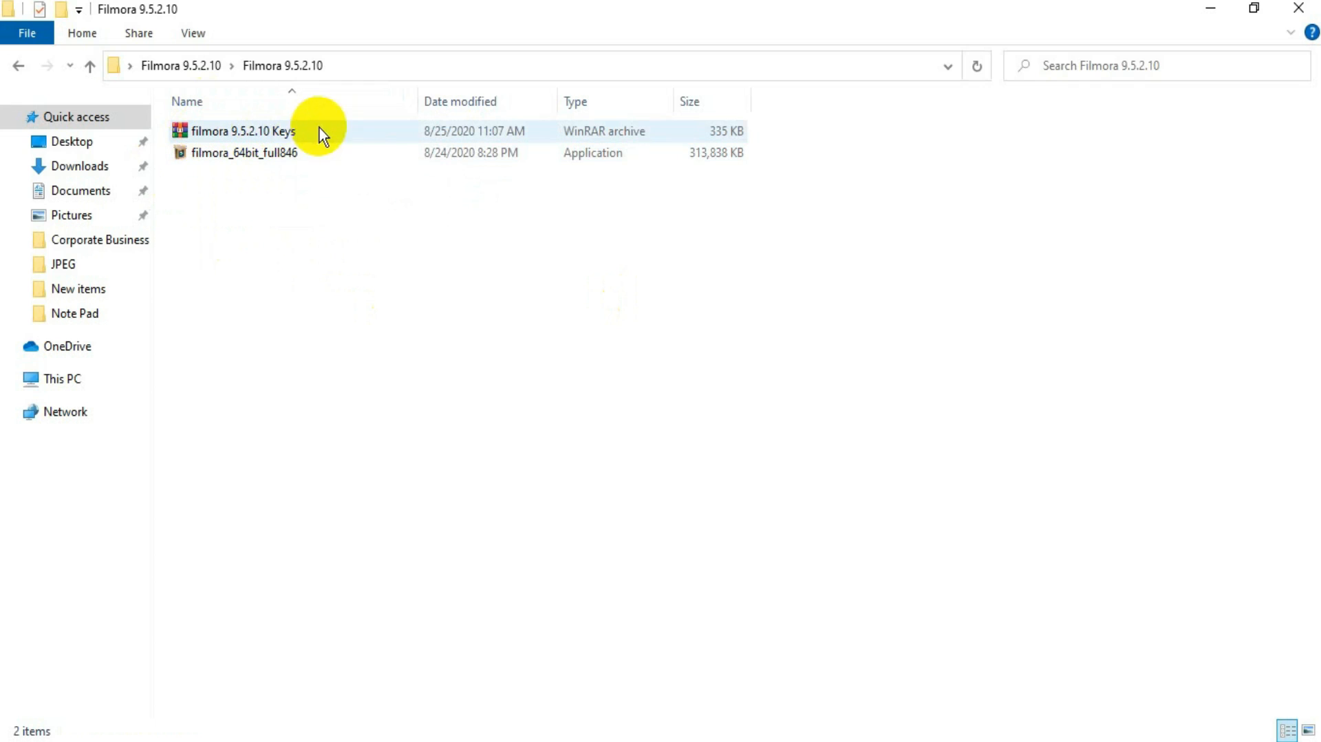
left_click(213, 131)
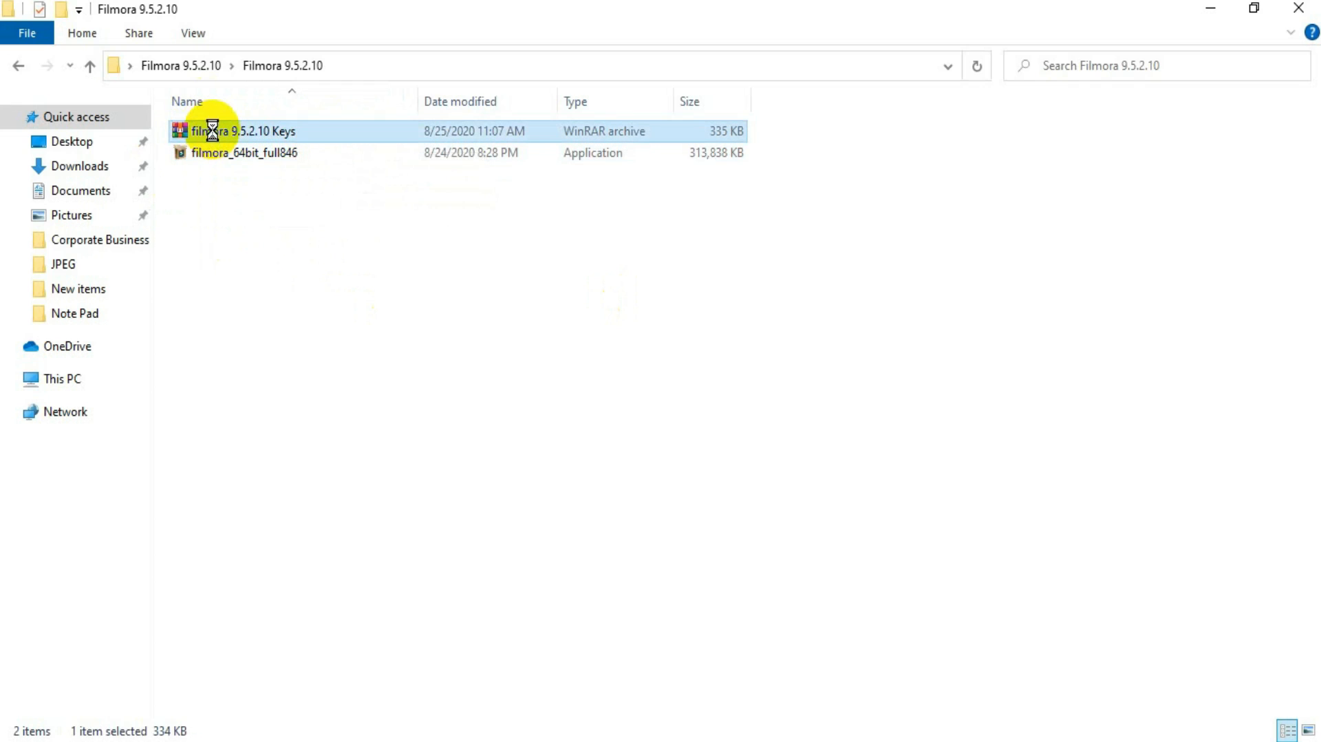
right_click(214, 132)
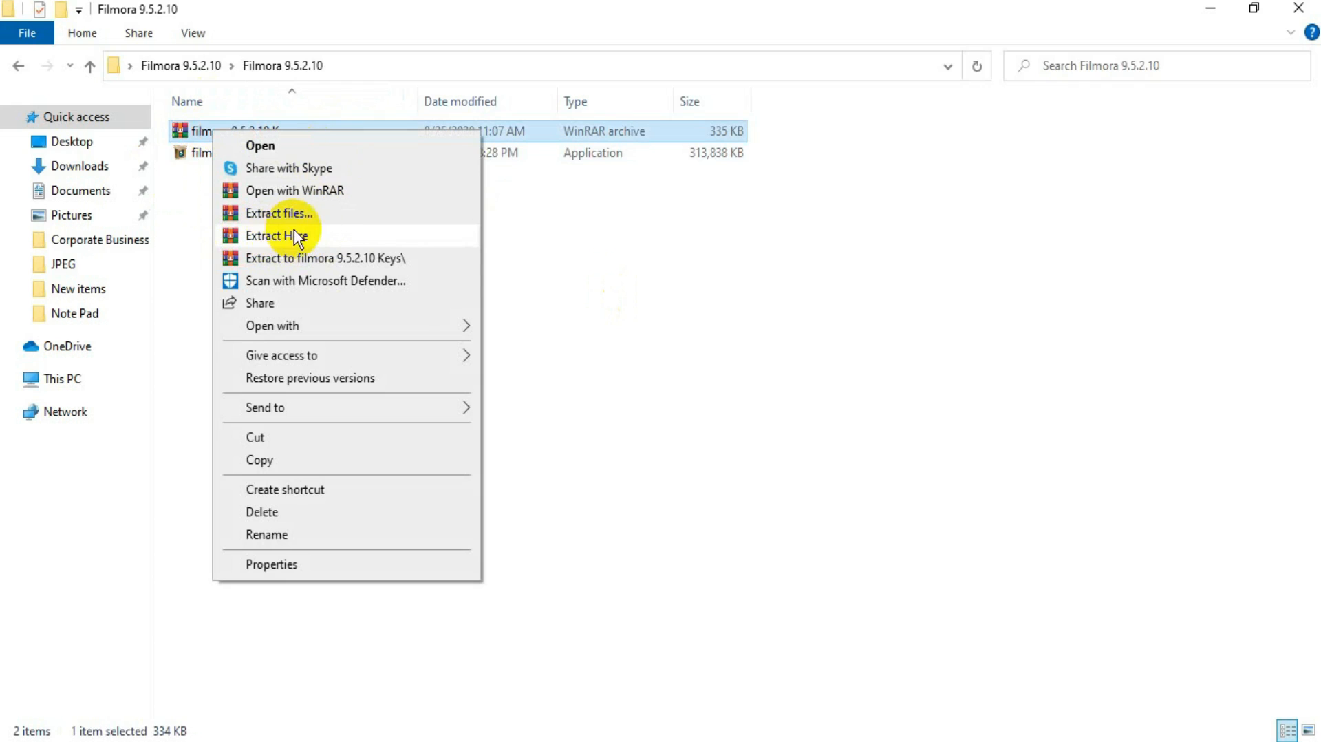
left_click(269, 237)
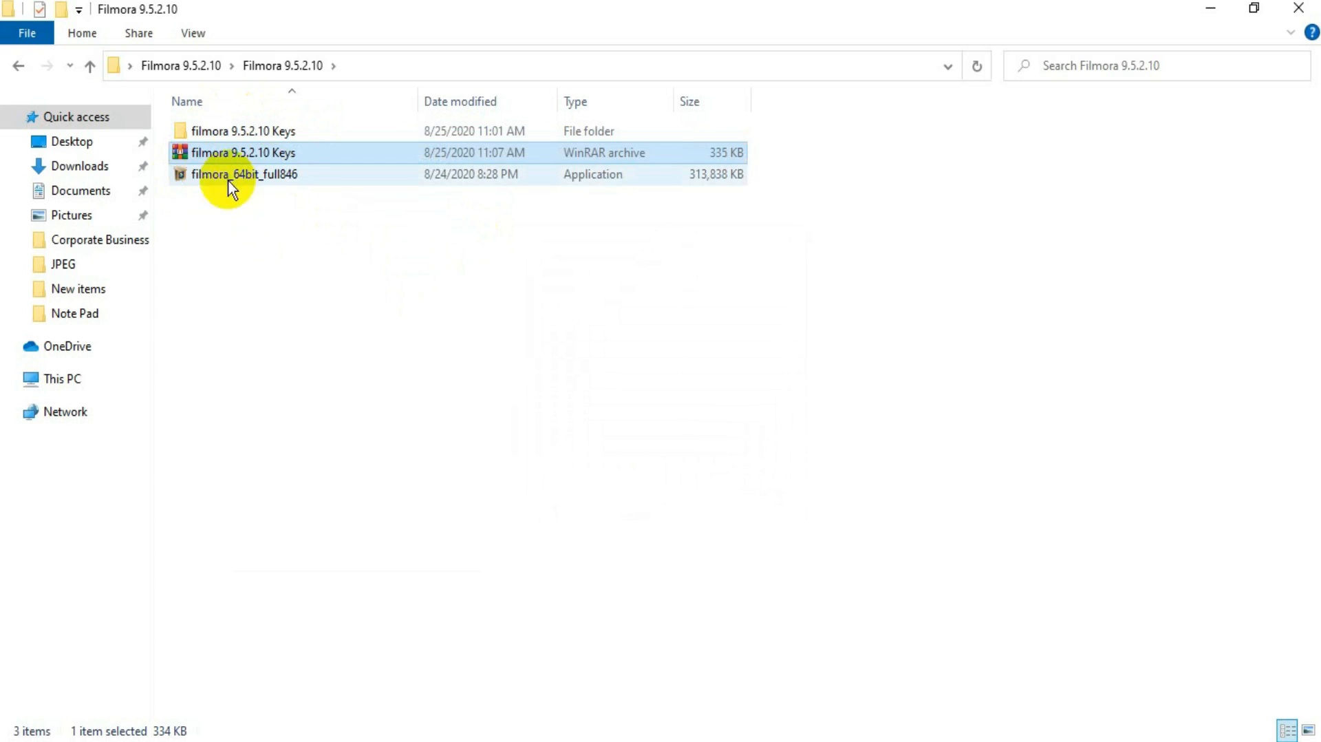
Minimize the folder window and disconnect the computer from the WeShareBKnowledge Wi-Fi network
left_click(1209, 8)
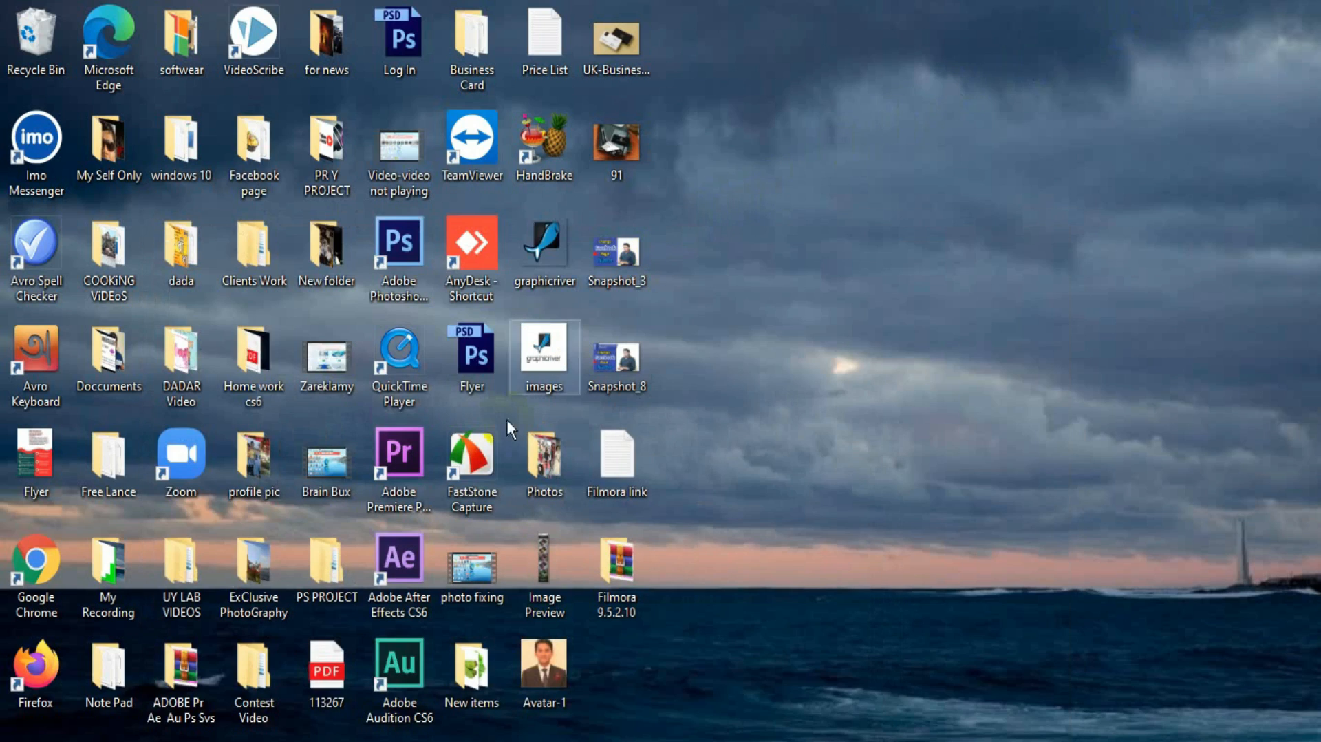
left_click(1218, 736)
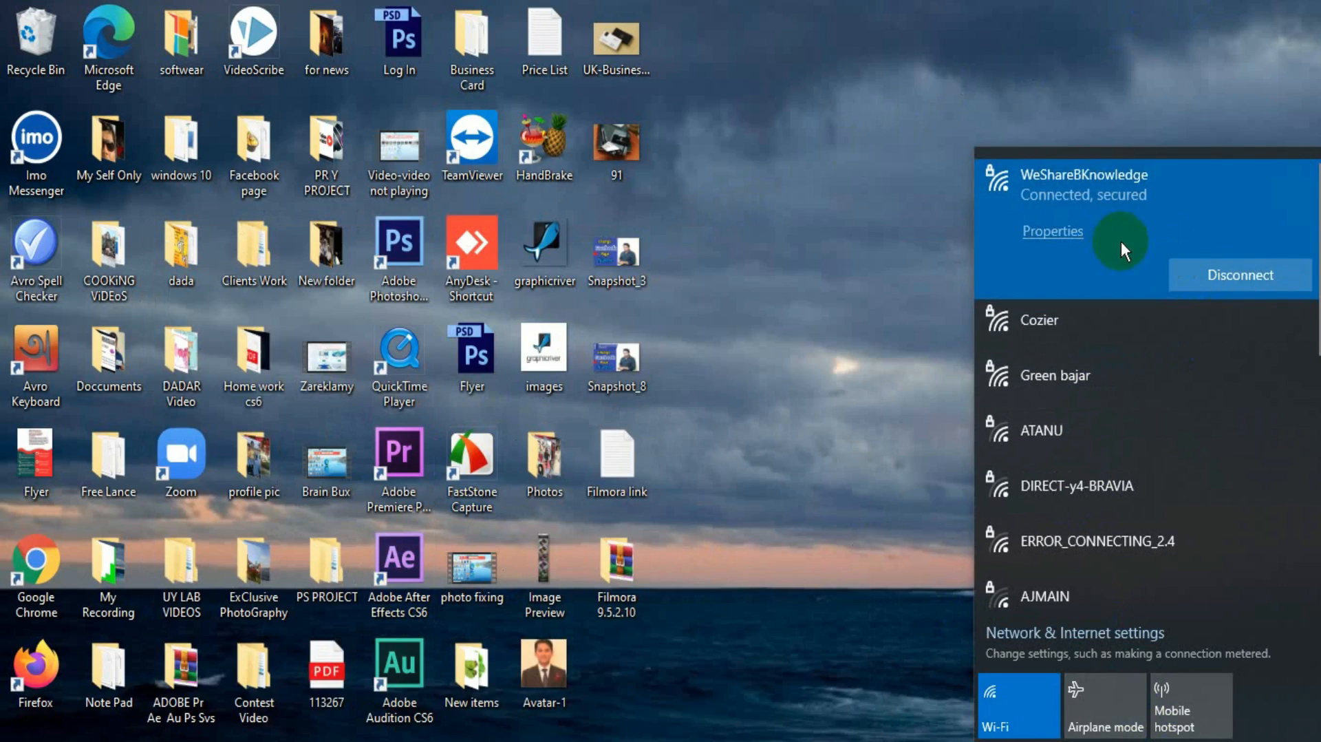
left_click(1227, 278)
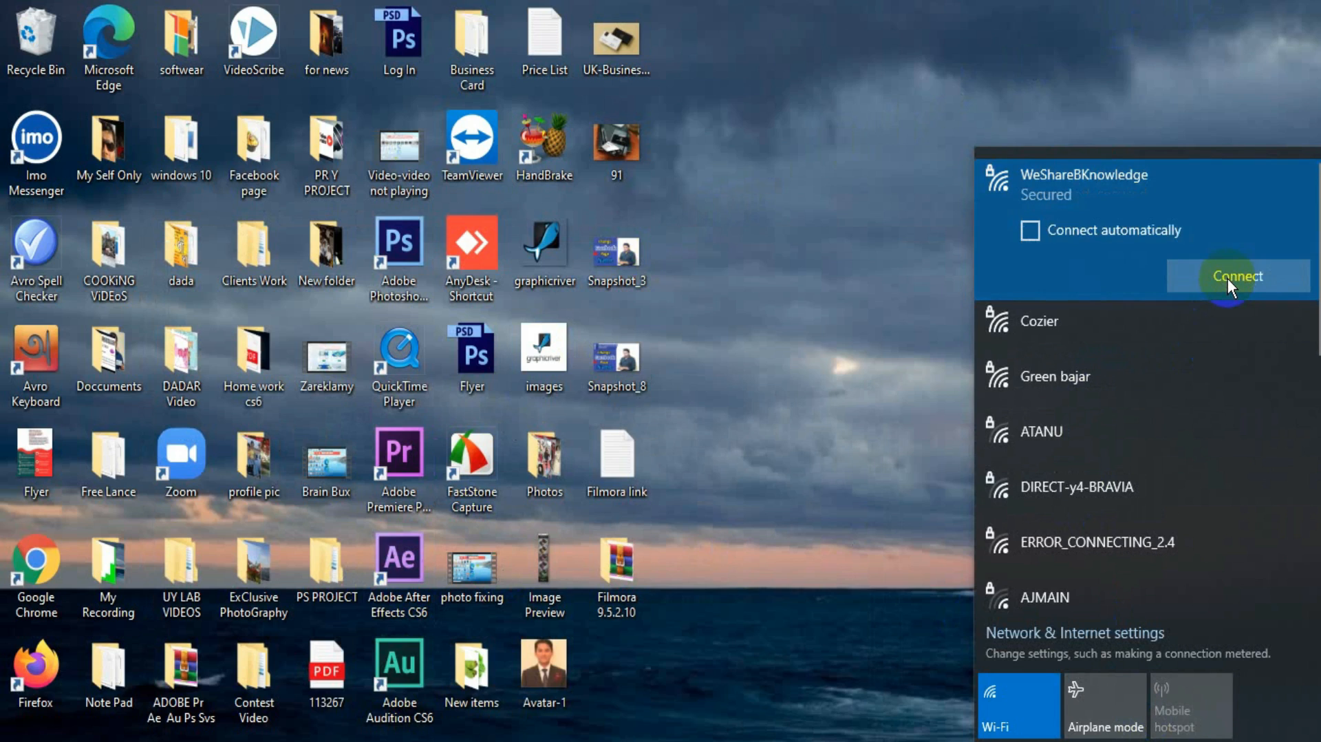
left_click(845, 298)
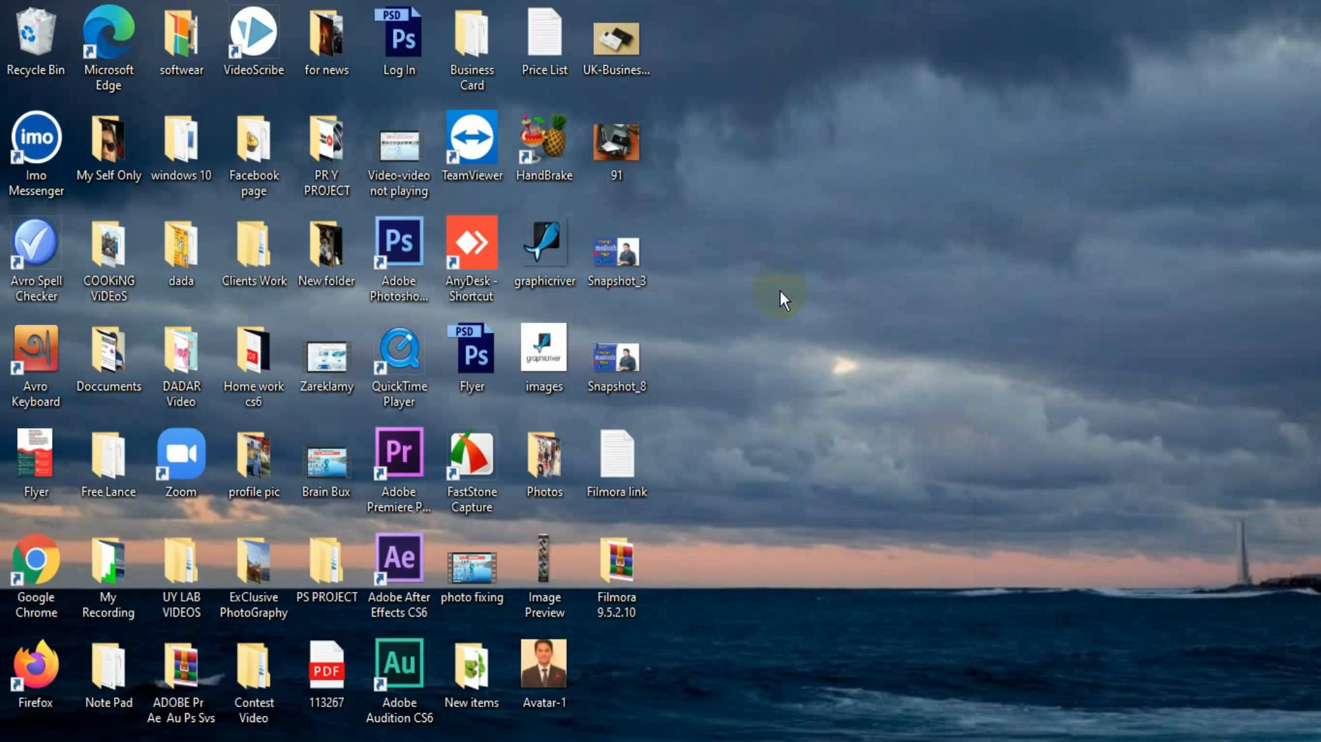
Install filmora_64bit_full846 in English, accepting the license agreement and keeping the folder C:\Program Files\Wondershare\Filmora9
double_click(616, 571)
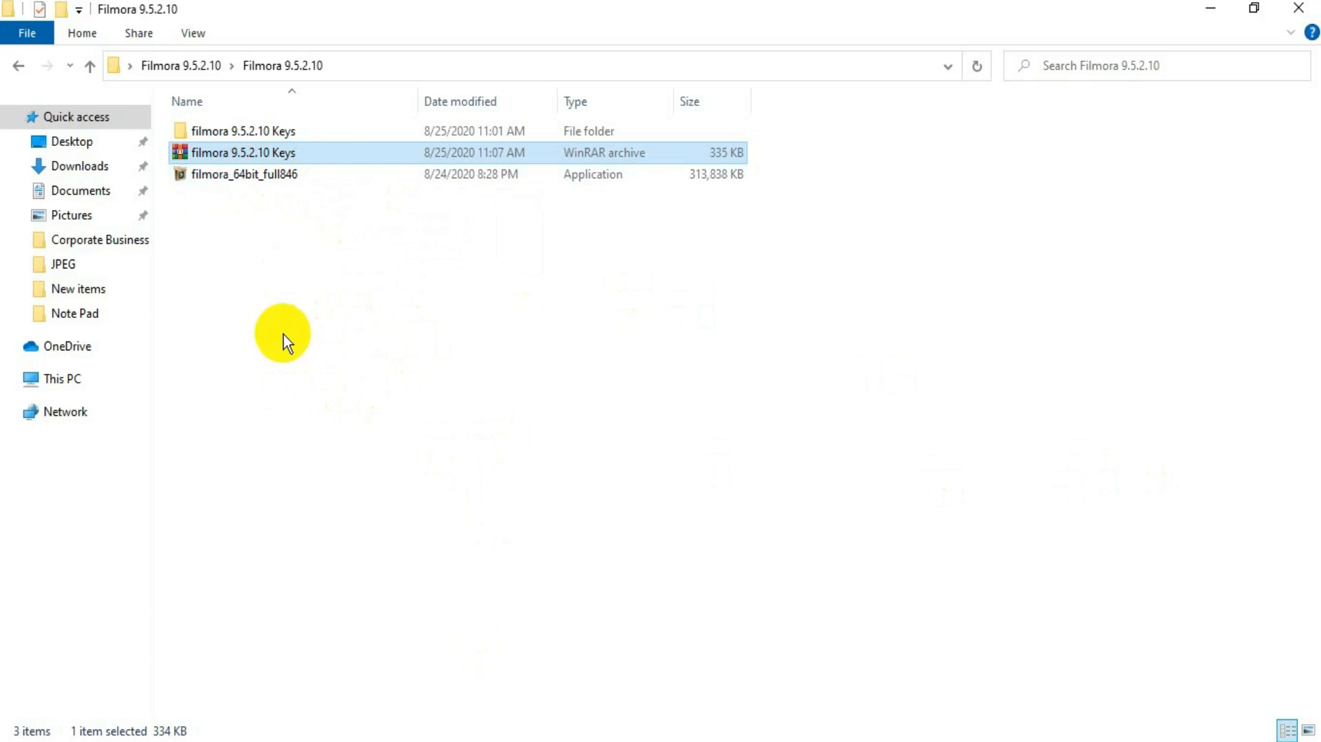
left_click(290, 184)
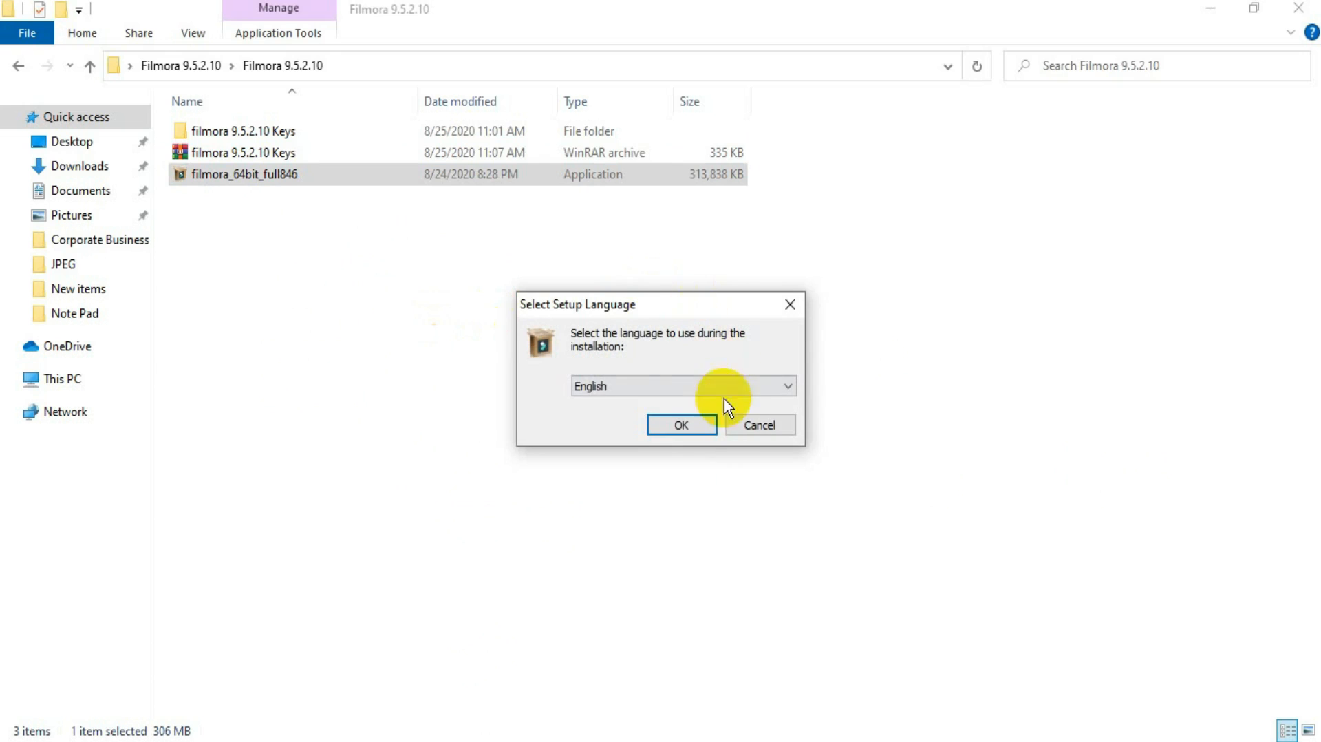
left_click(701, 423)
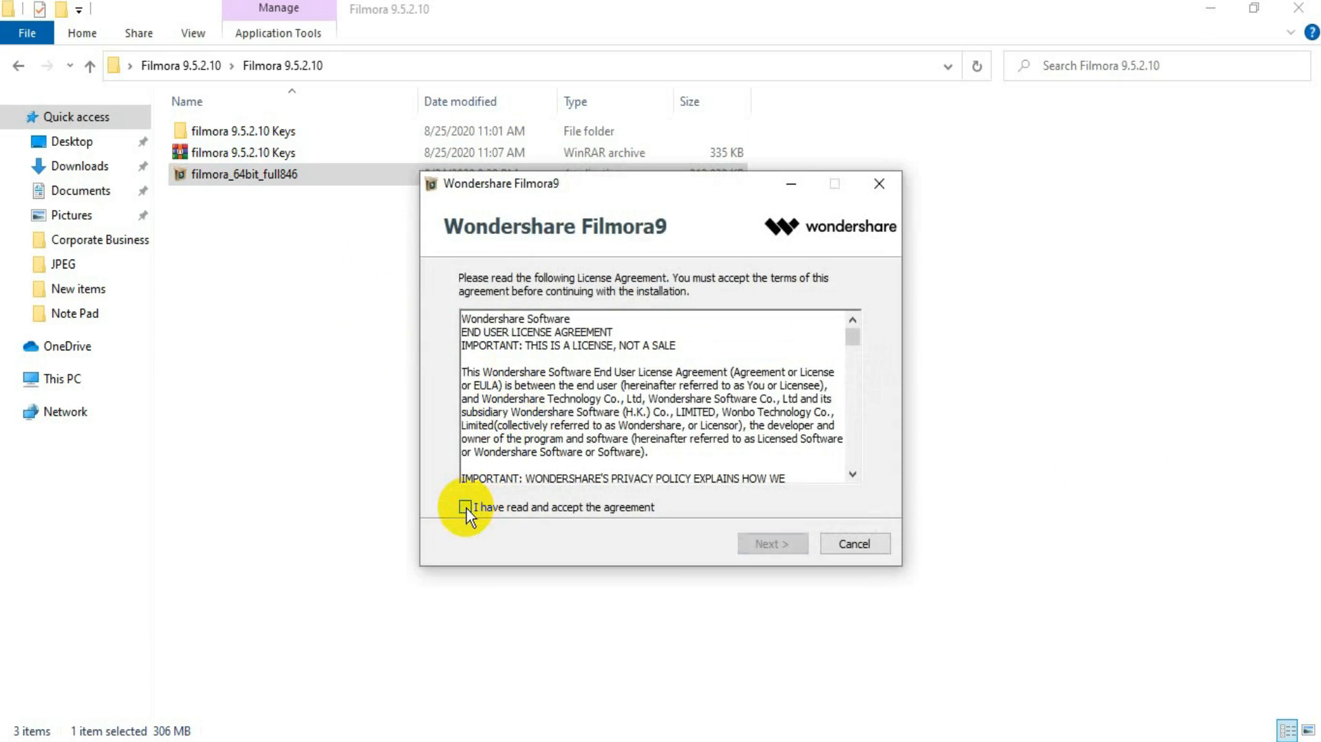
left_click(465, 507)
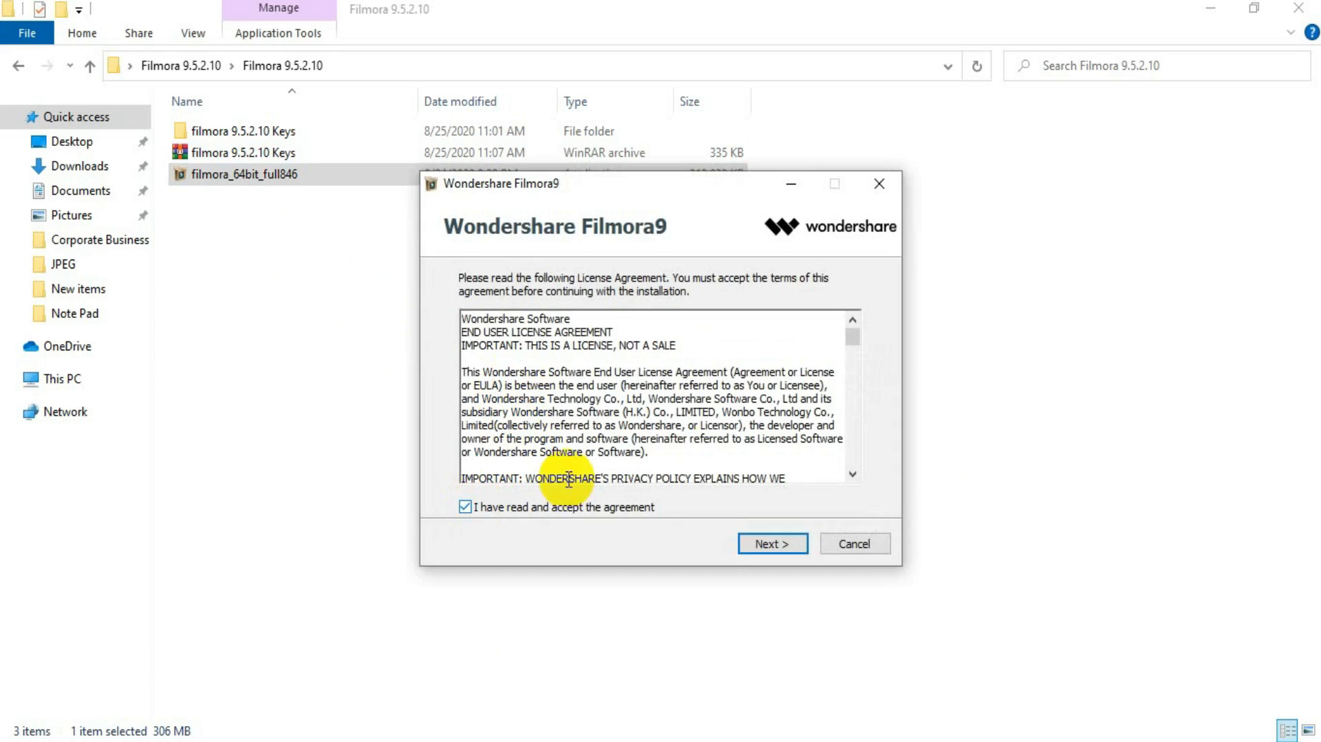
left_click(757, 543)
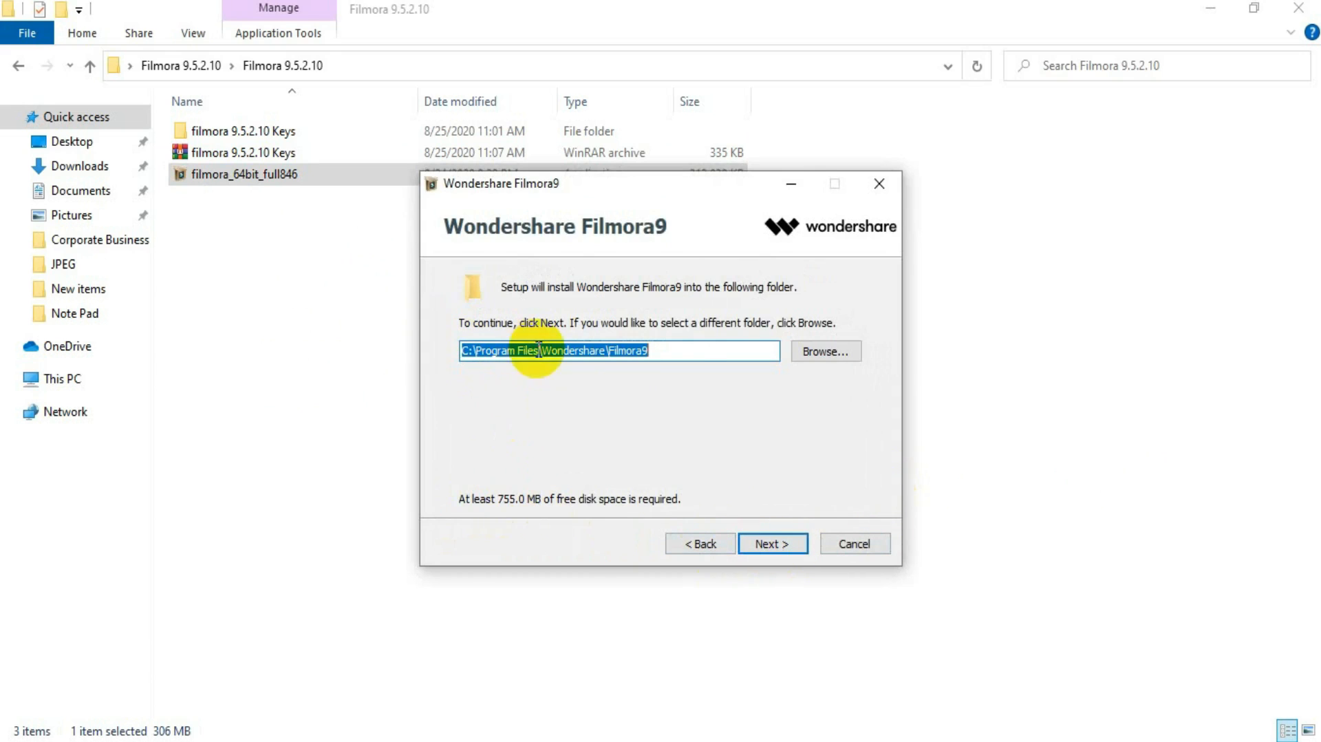
left_click(794, 550)
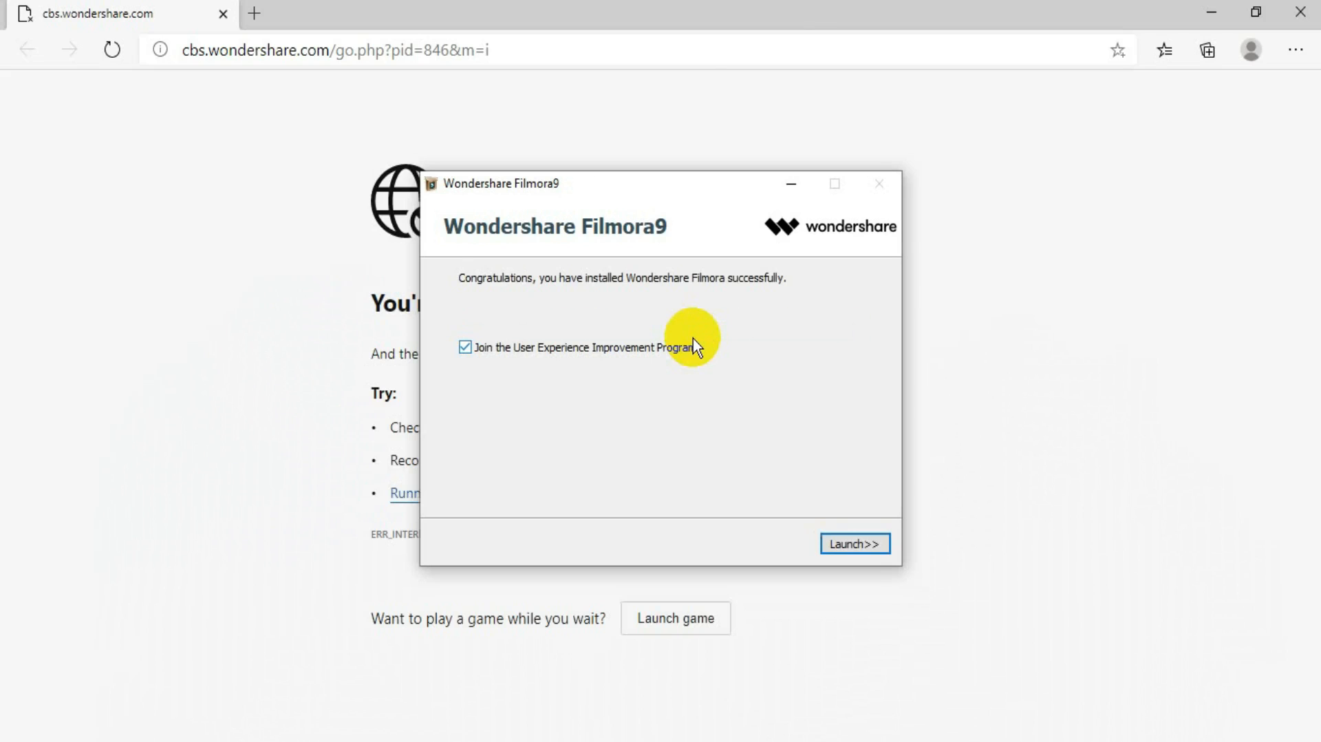
Opt out of the User Experience Improvement Program, clear away the browser and folder windows, and launch Filmora9 from the installer
left_click(466, 348)
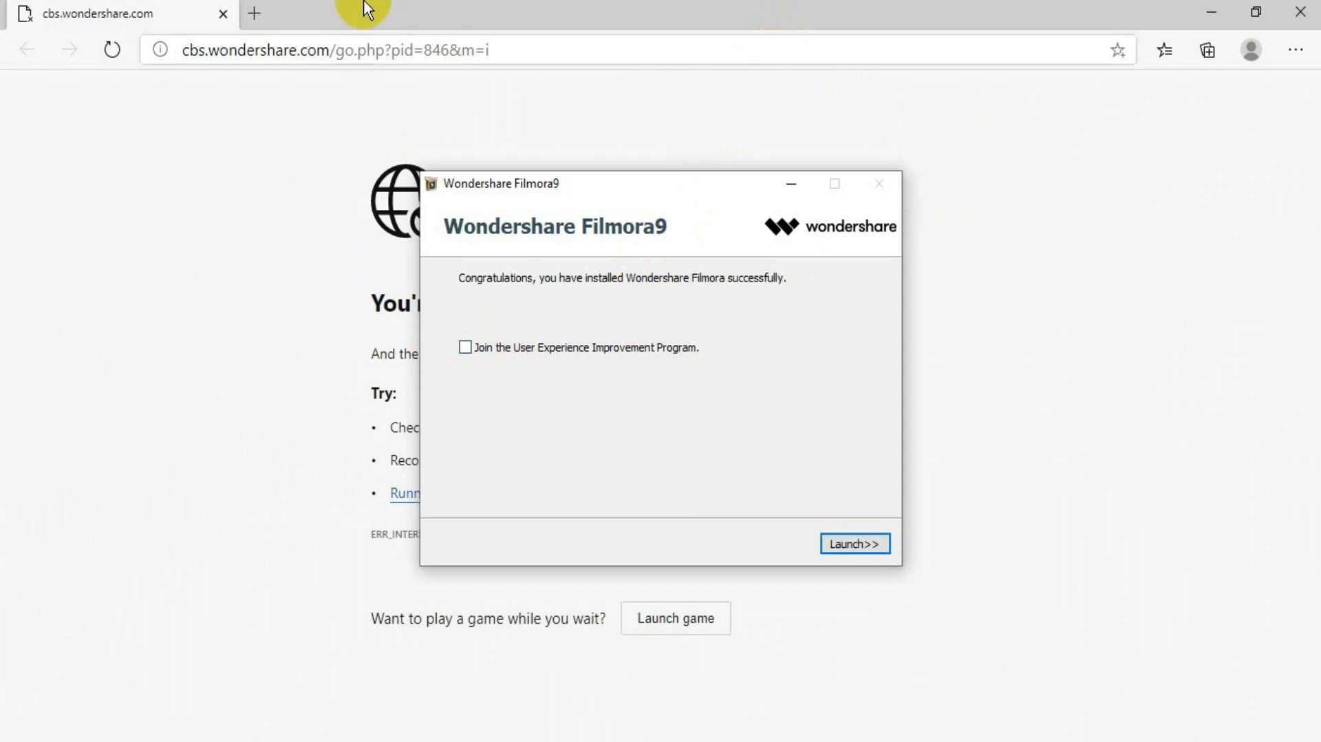
left_click(1300, 13)
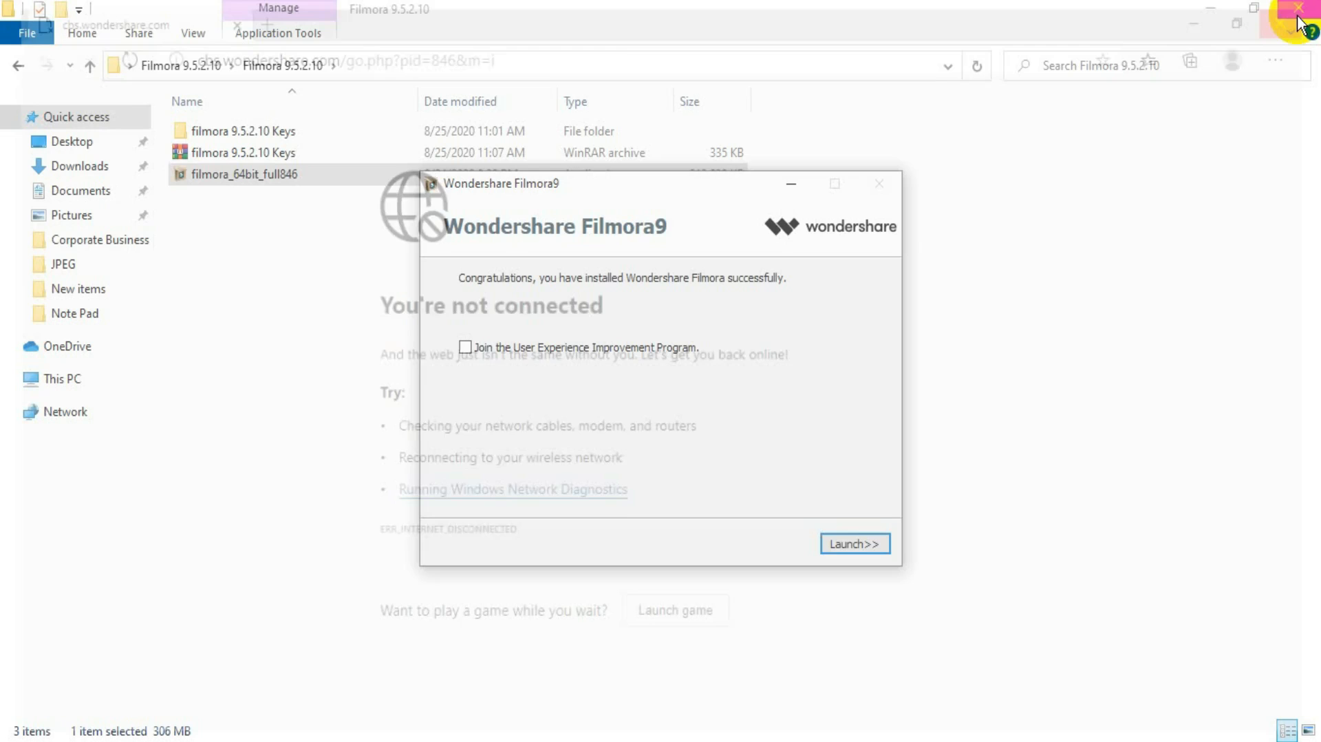
left_click(1209, 12)
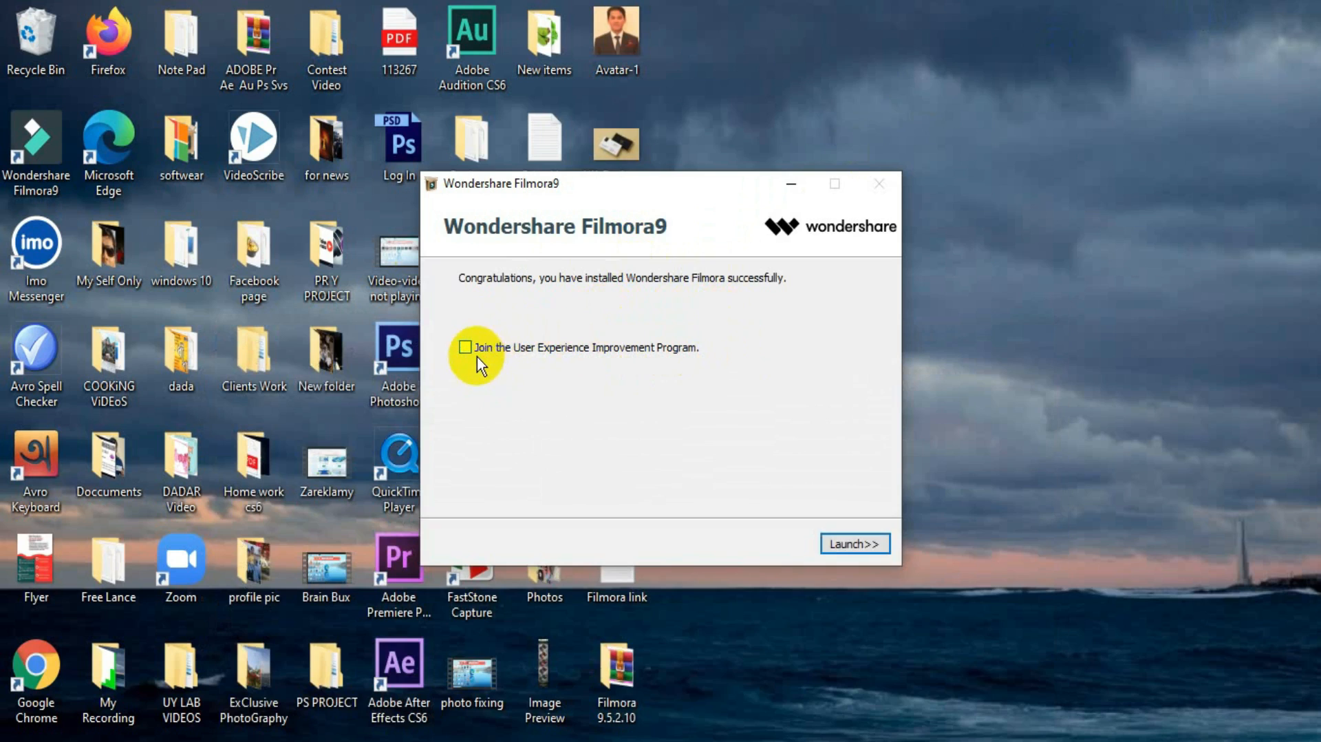
left_click(853, 544)
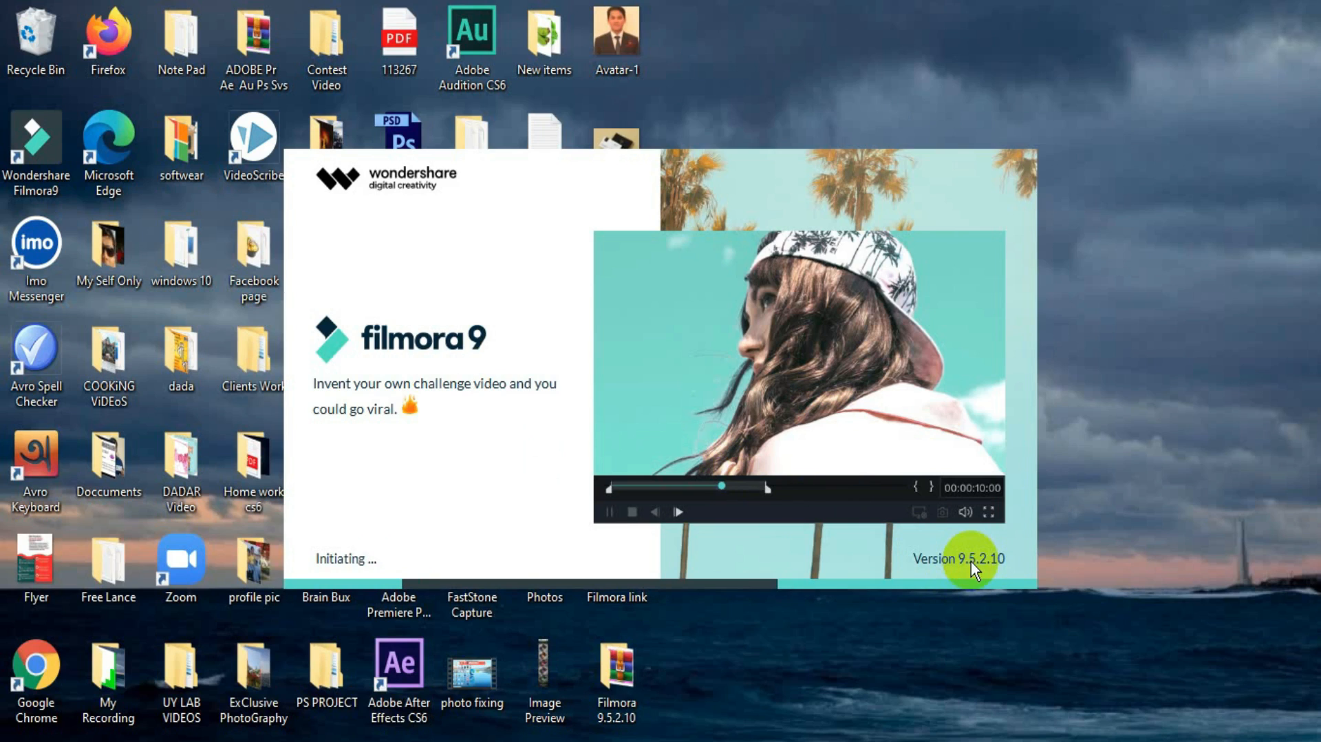
Dismiss the free trial prompt in Filmora9 and close the program
left_click(825, 473)
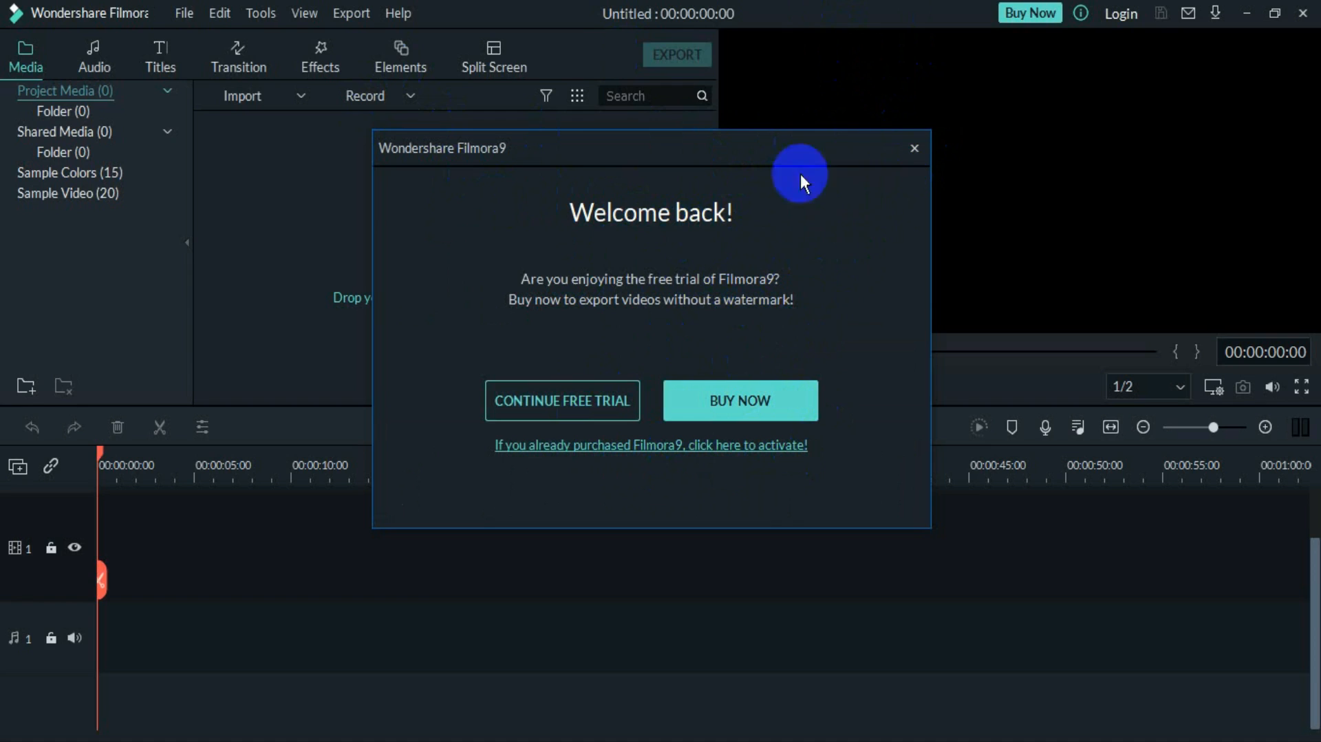
left_click(915, 148)
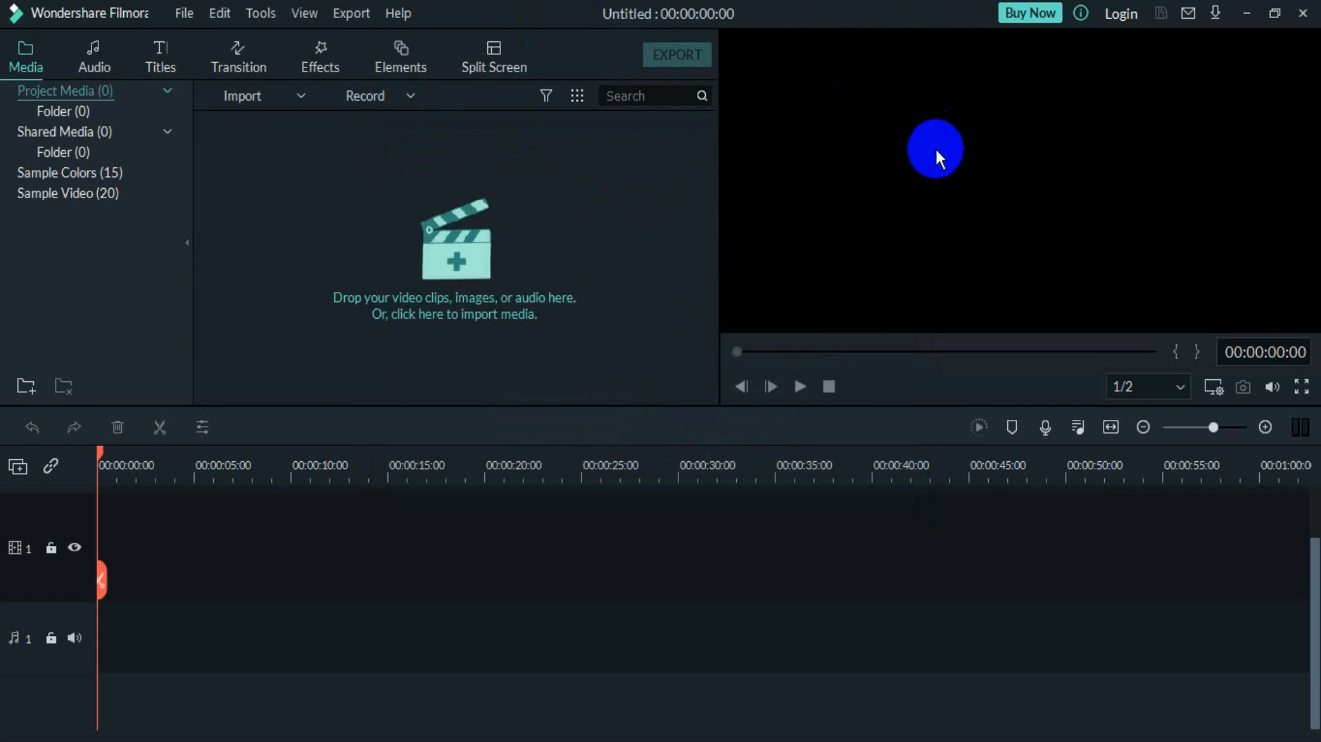
left_click(1303, 13)
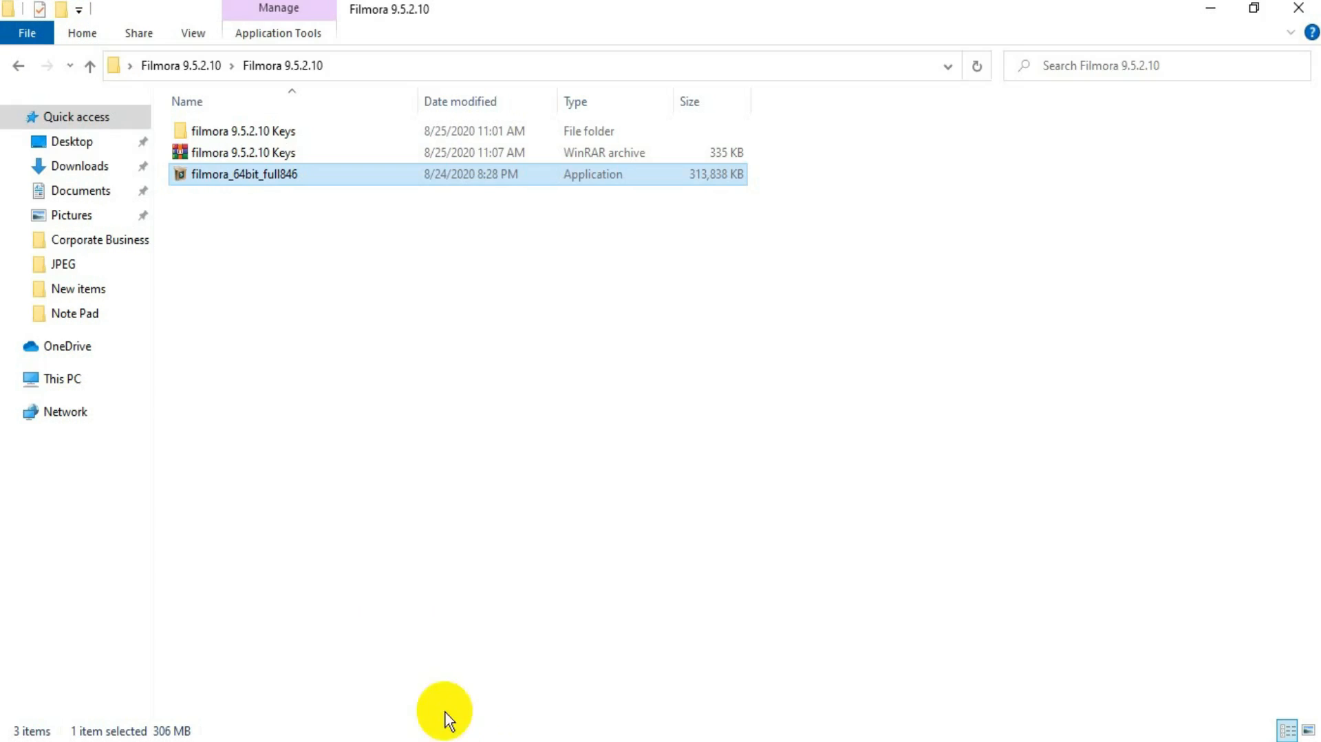
Copy all four DLL files from the Keys folder inside filmora 9.5.2.10 Keys, and minimize the folder window
double_click(266, 130)
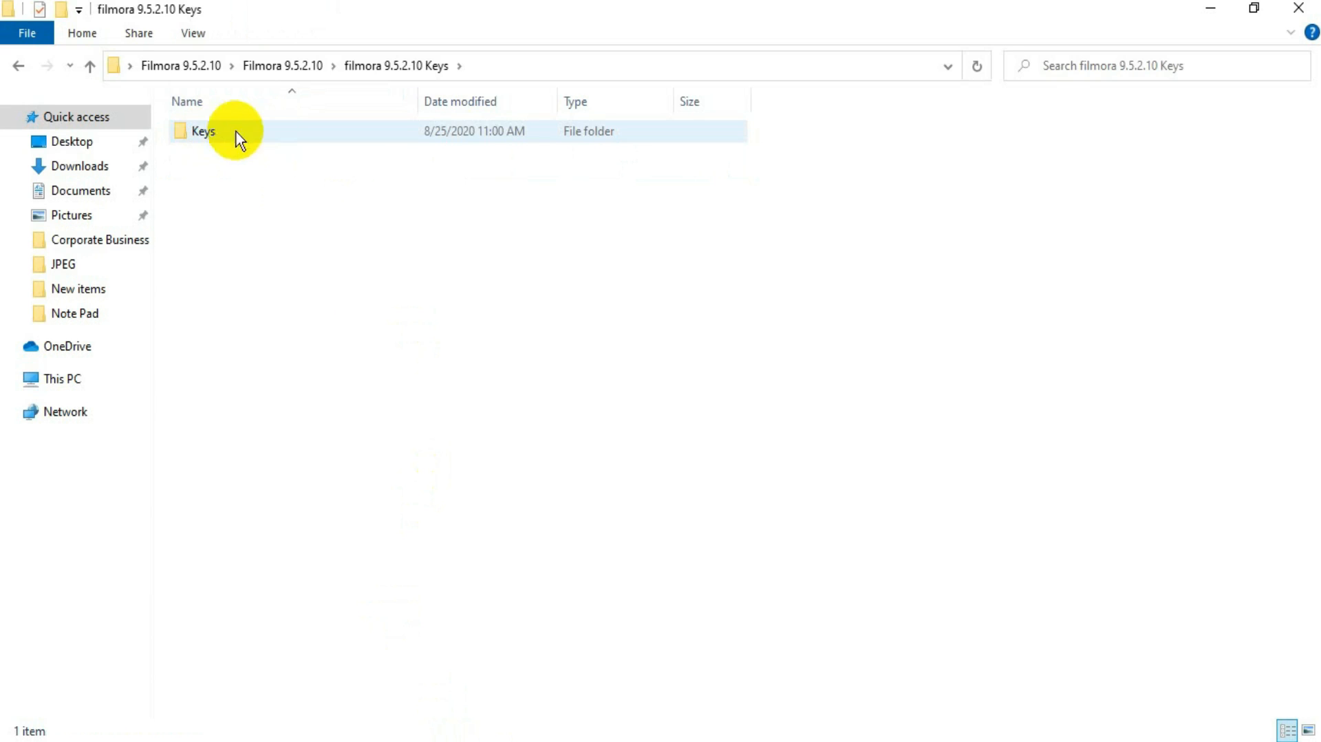
double_click(272, 134)
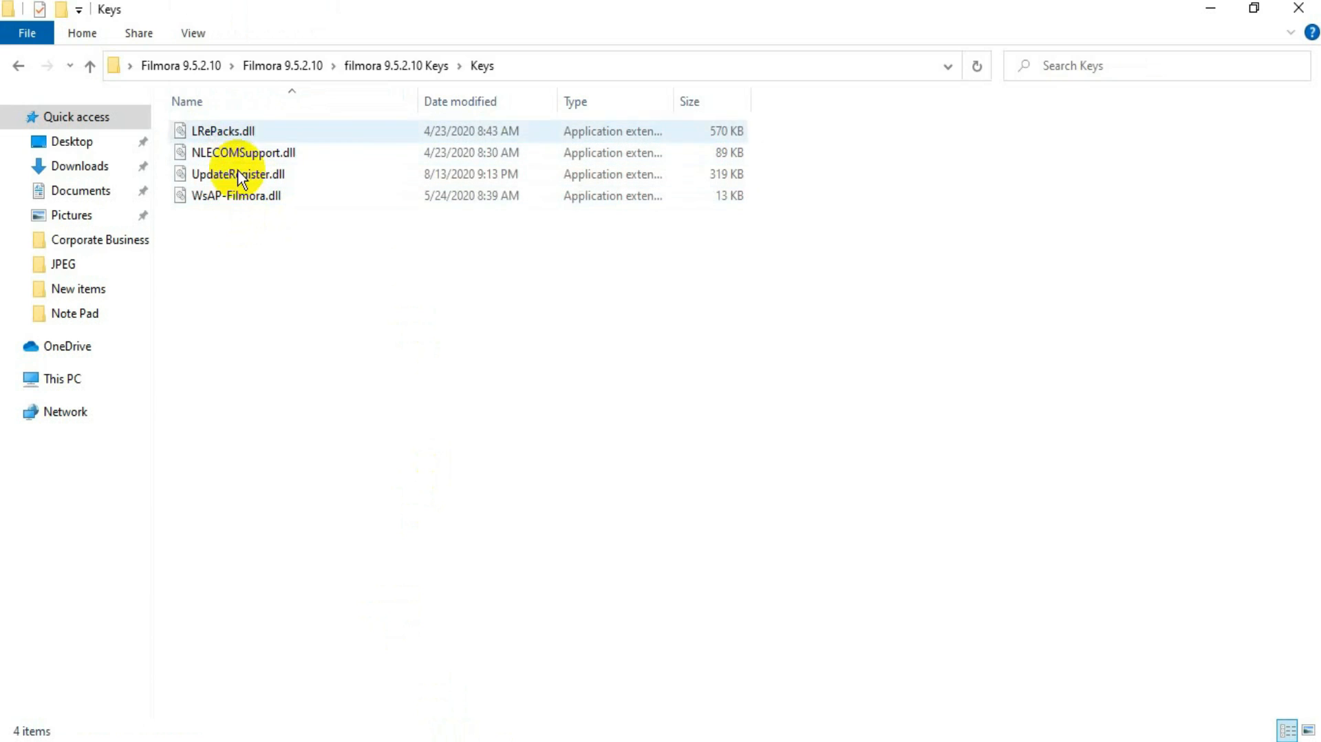
left_click_drag(232, 227, 208, 127)
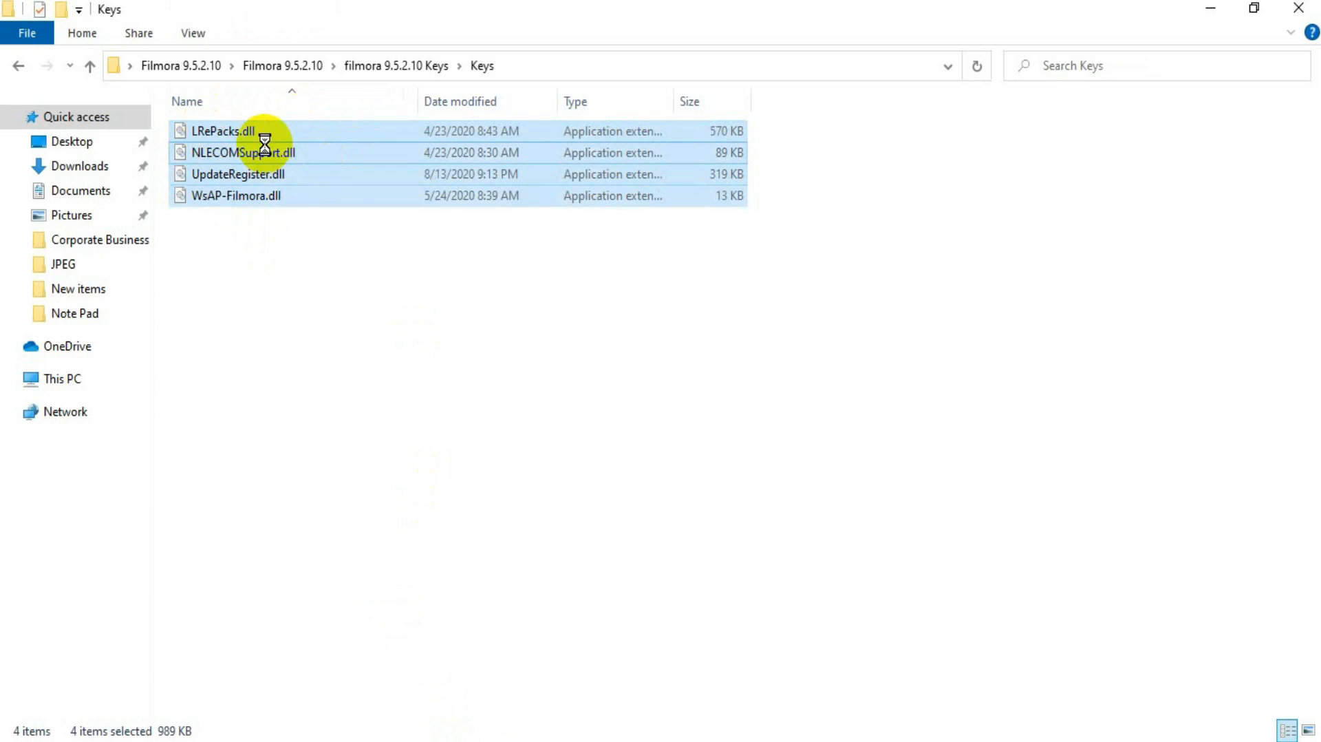
right_click(267, 146)
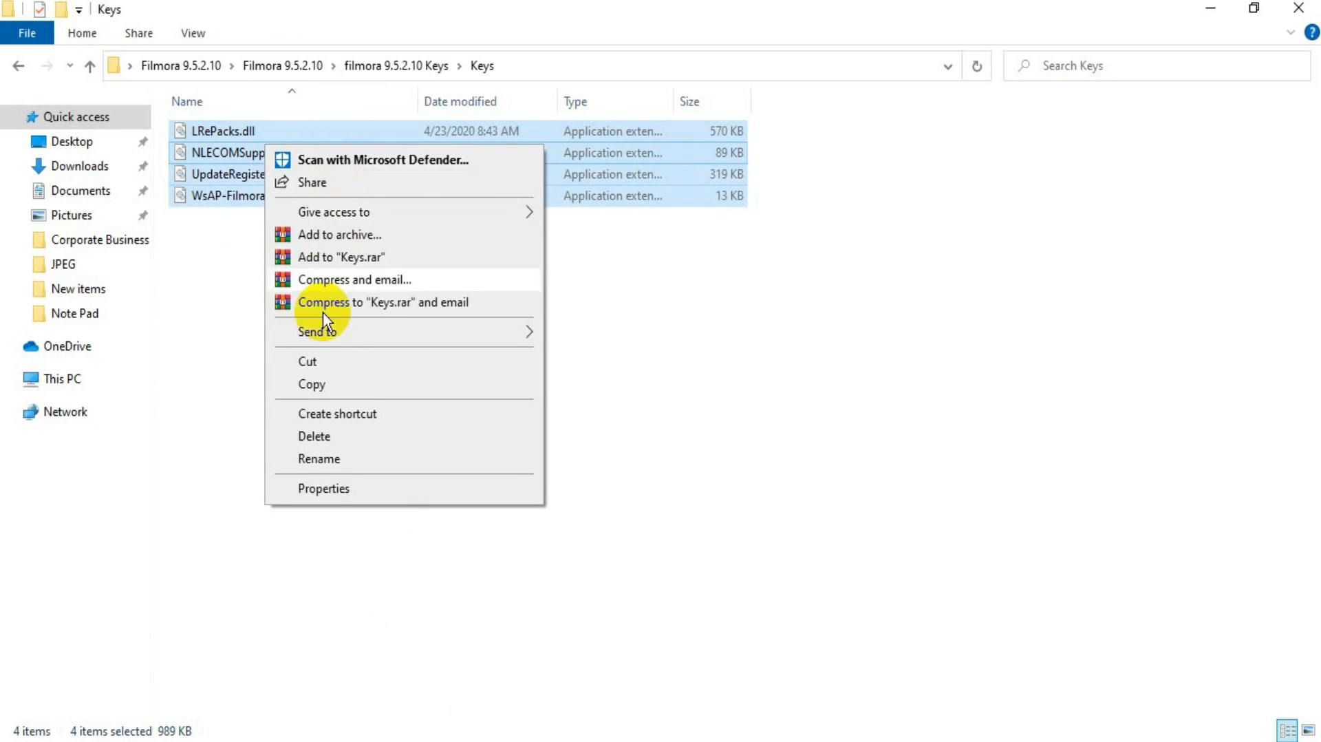
left_click(306, 385)
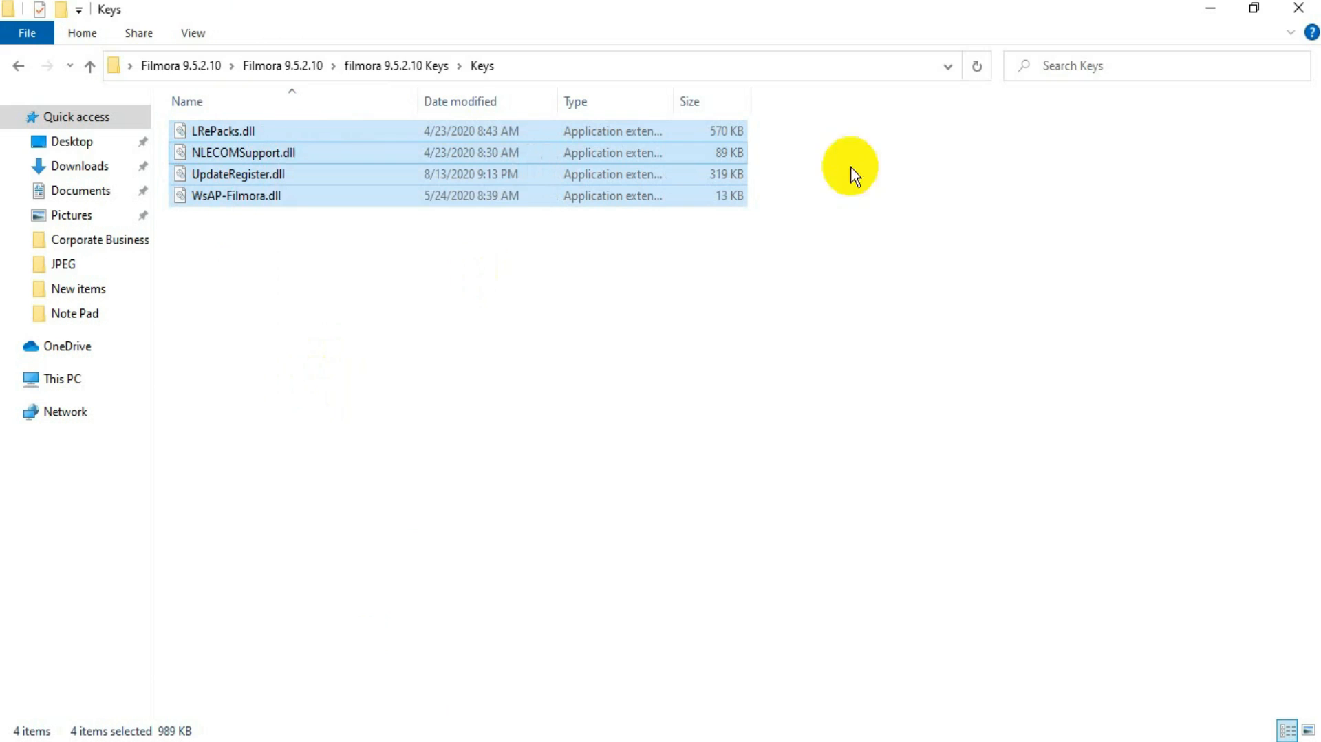
left_click(1210, 14)
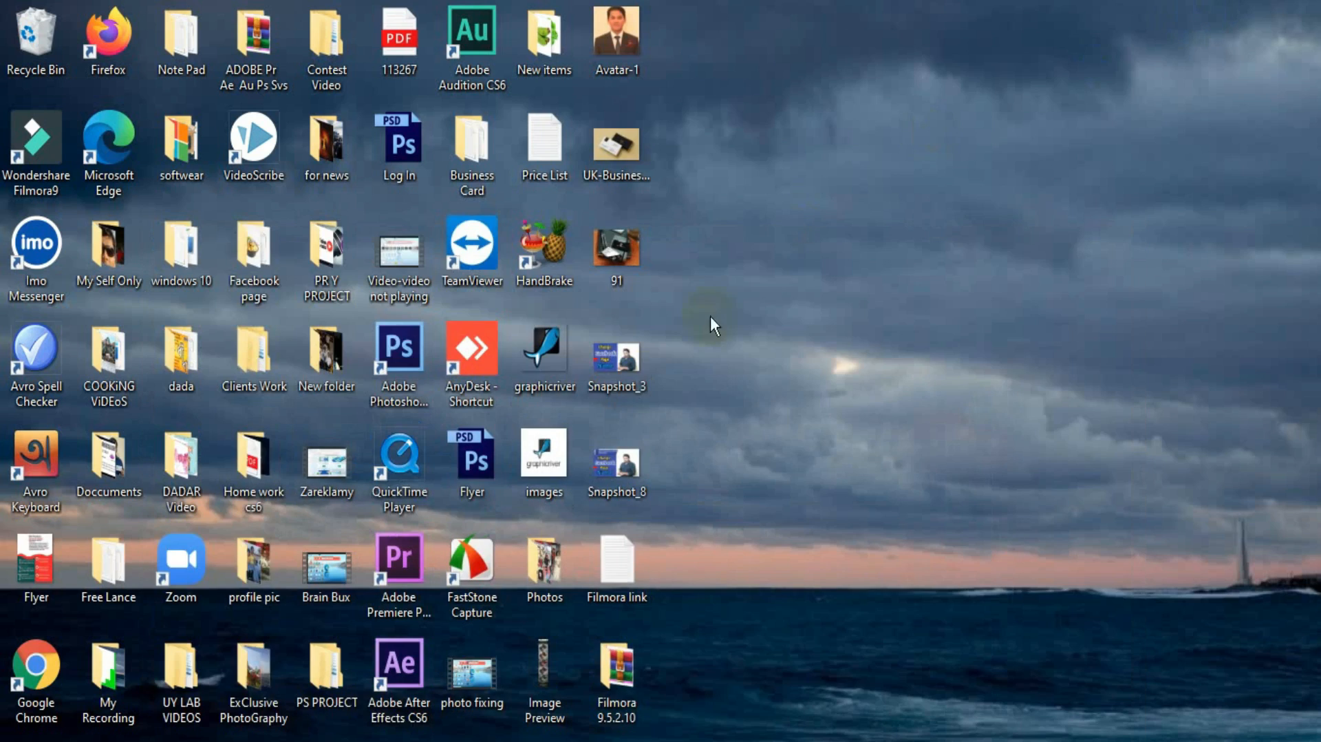
Open the file location of the Wondershare Filmora9 desktop shortcut
double_click(36, 169)
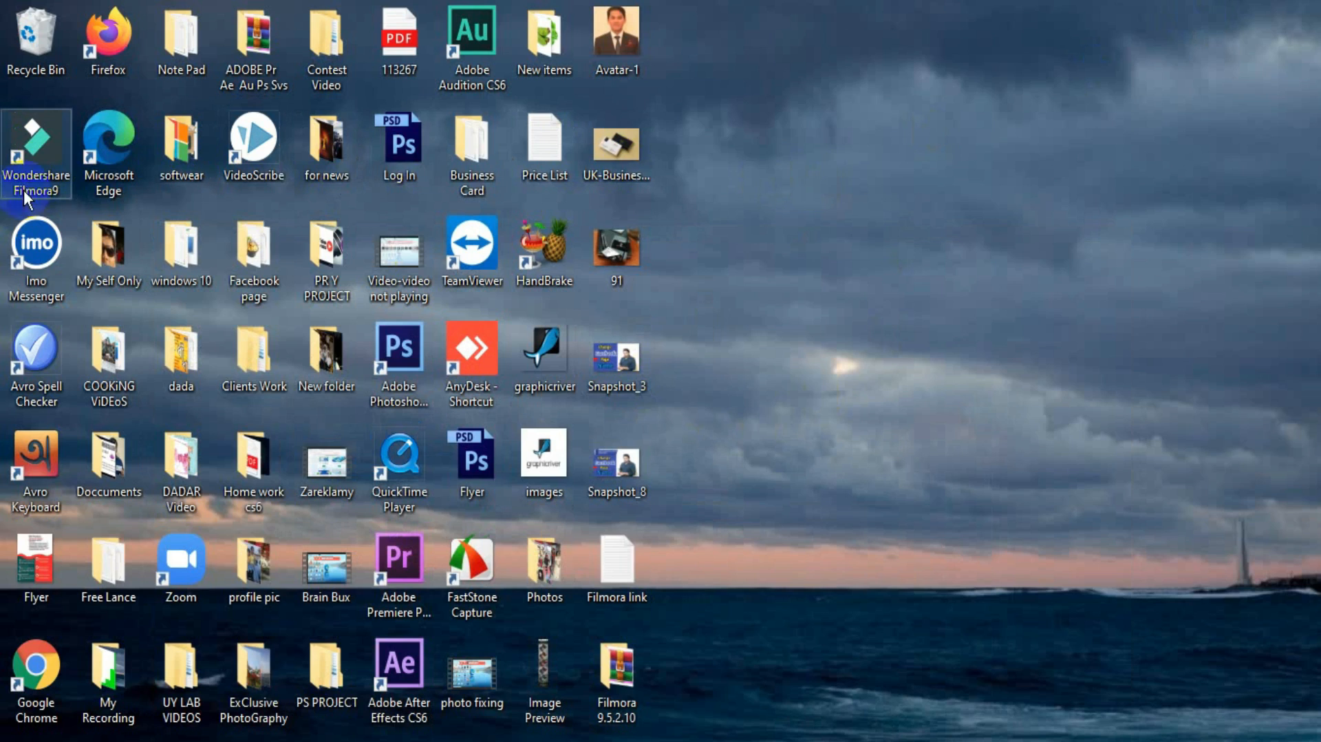
right_click(37, 152)
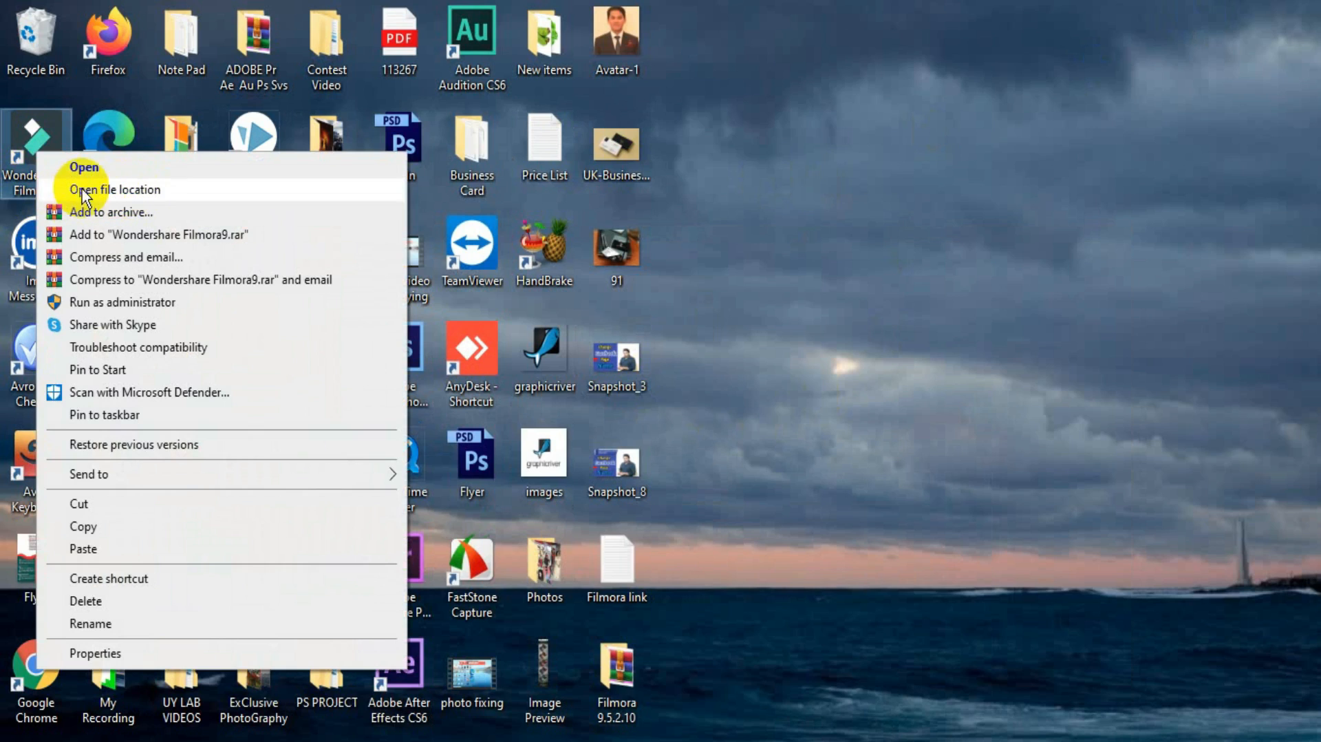
left_click(142, 192)
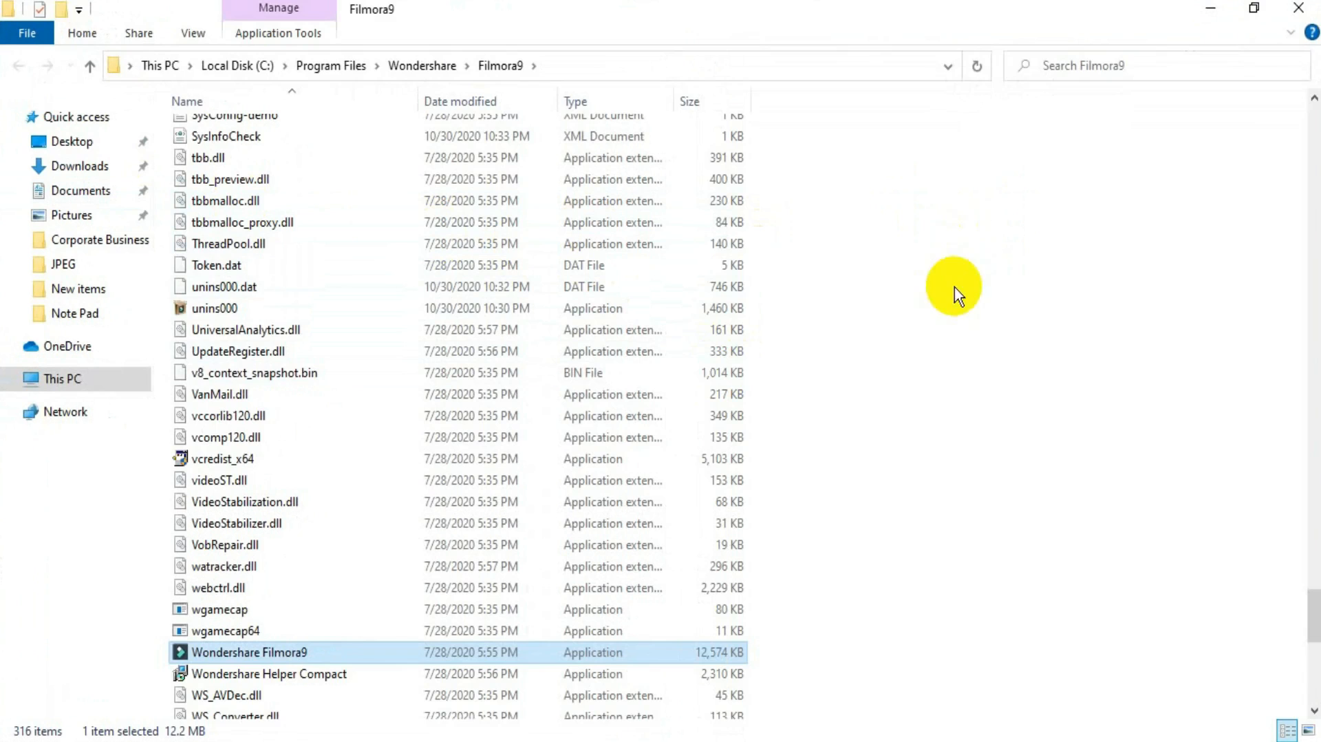
Paste the copied DLL files into the Filmora9 program folder, replacing the files with the same names, and close the folder window
right_click(911, 231)
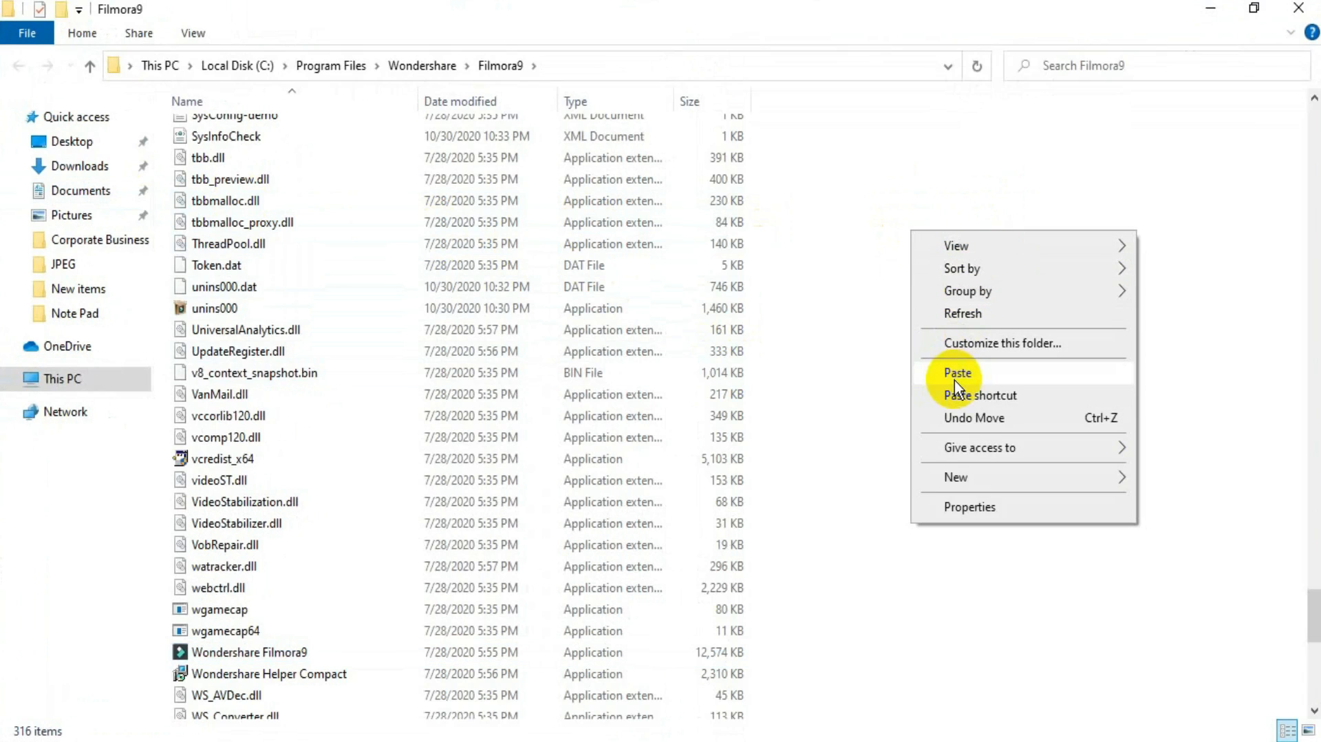
left_click(958, 375)
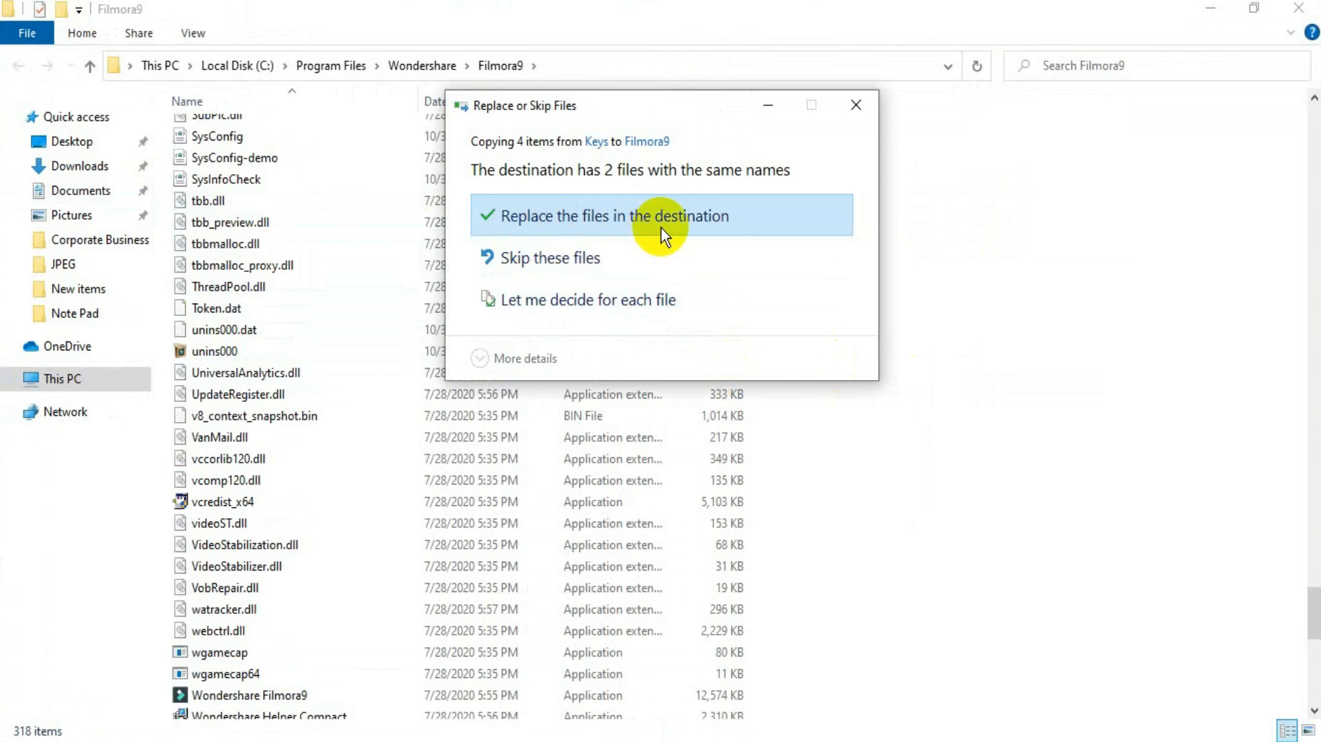
left_click(593, 228)
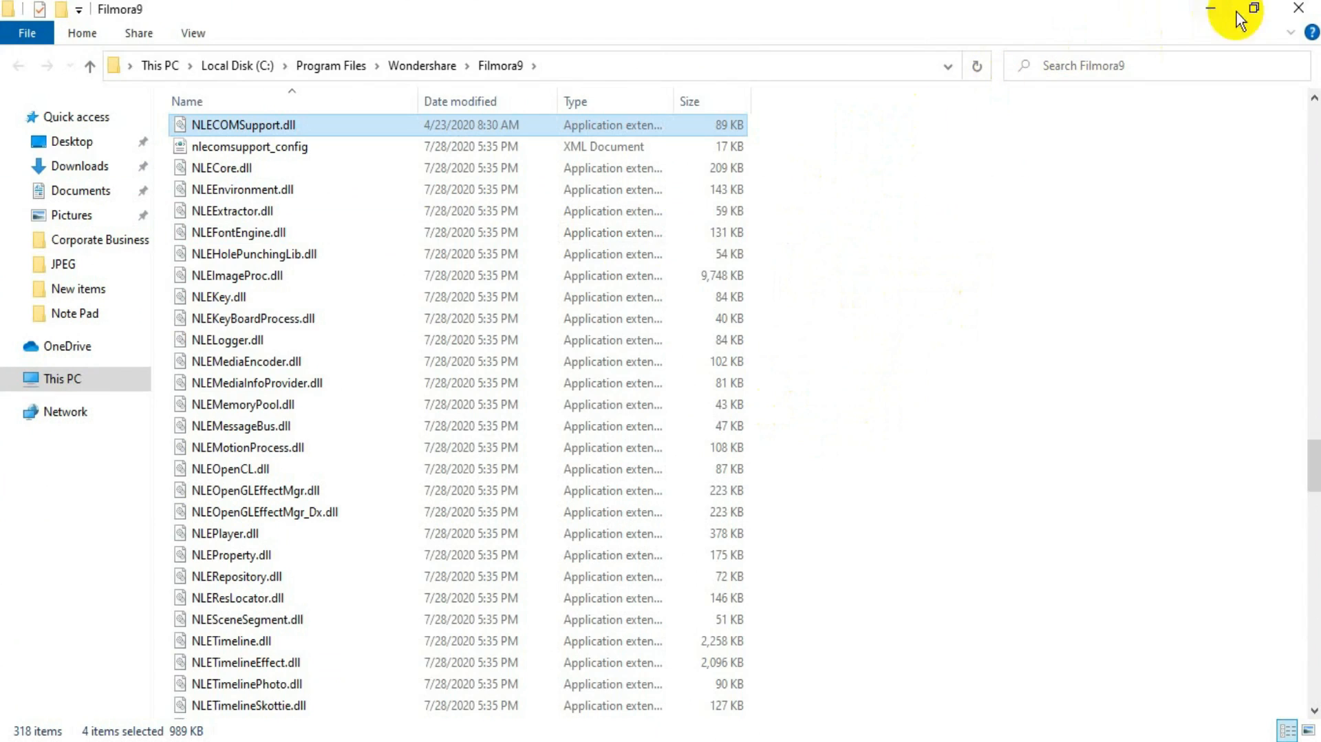
left_click(1287, 11)
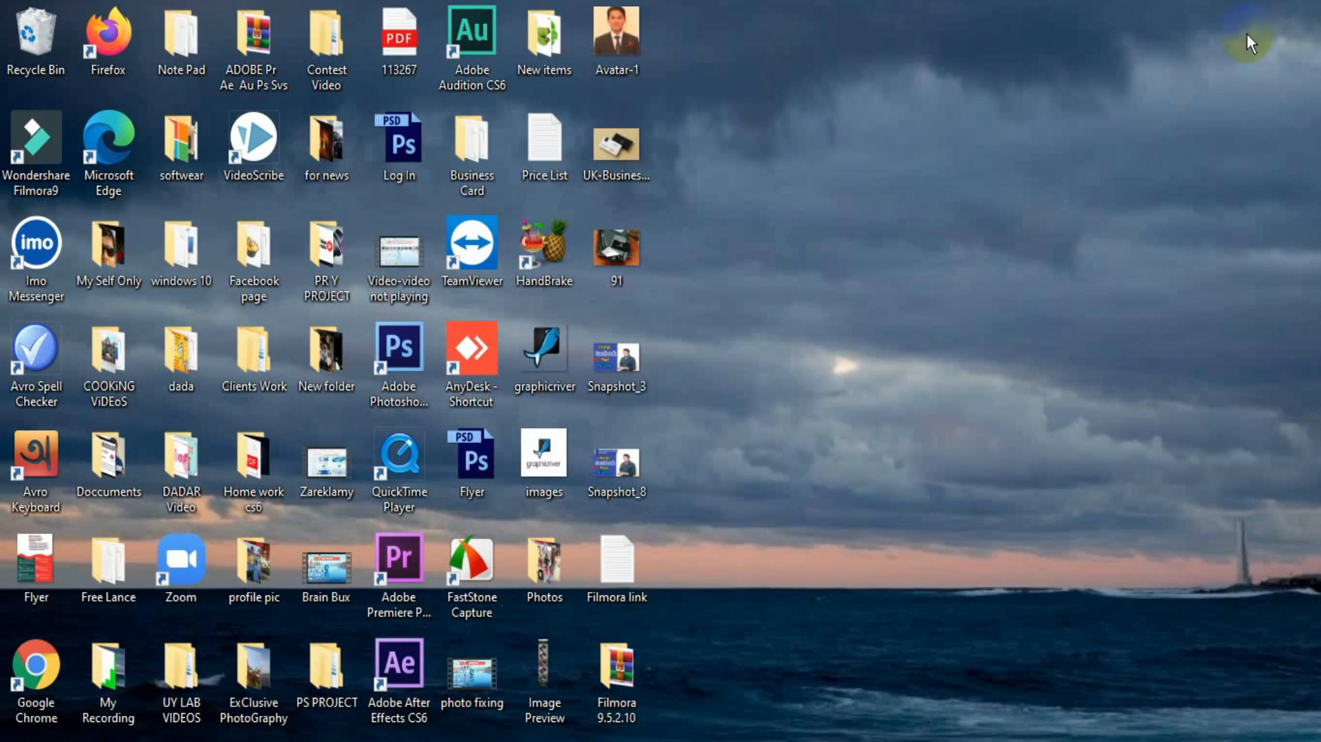
Refresh the desktop and launch Wondershare Filmora9 from its desktop shortcut
right_click(815, 135)
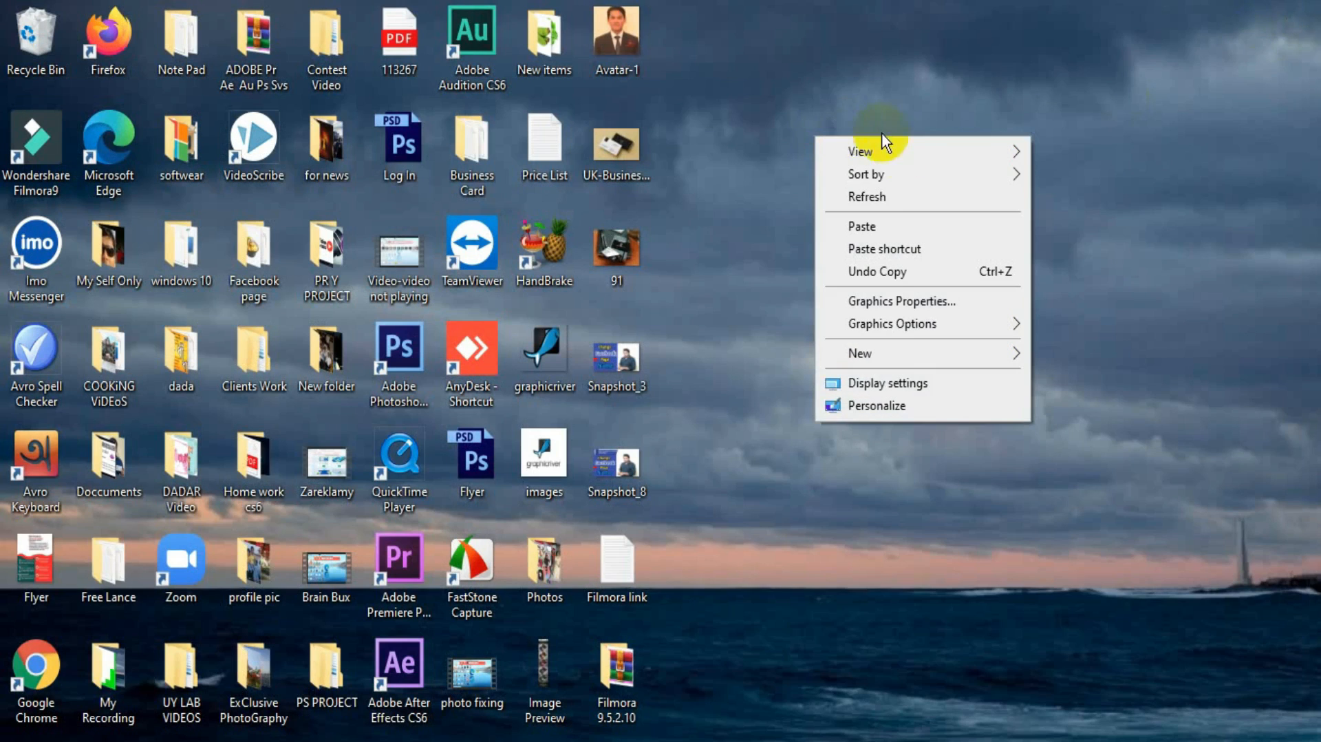
left_click(882, 194)
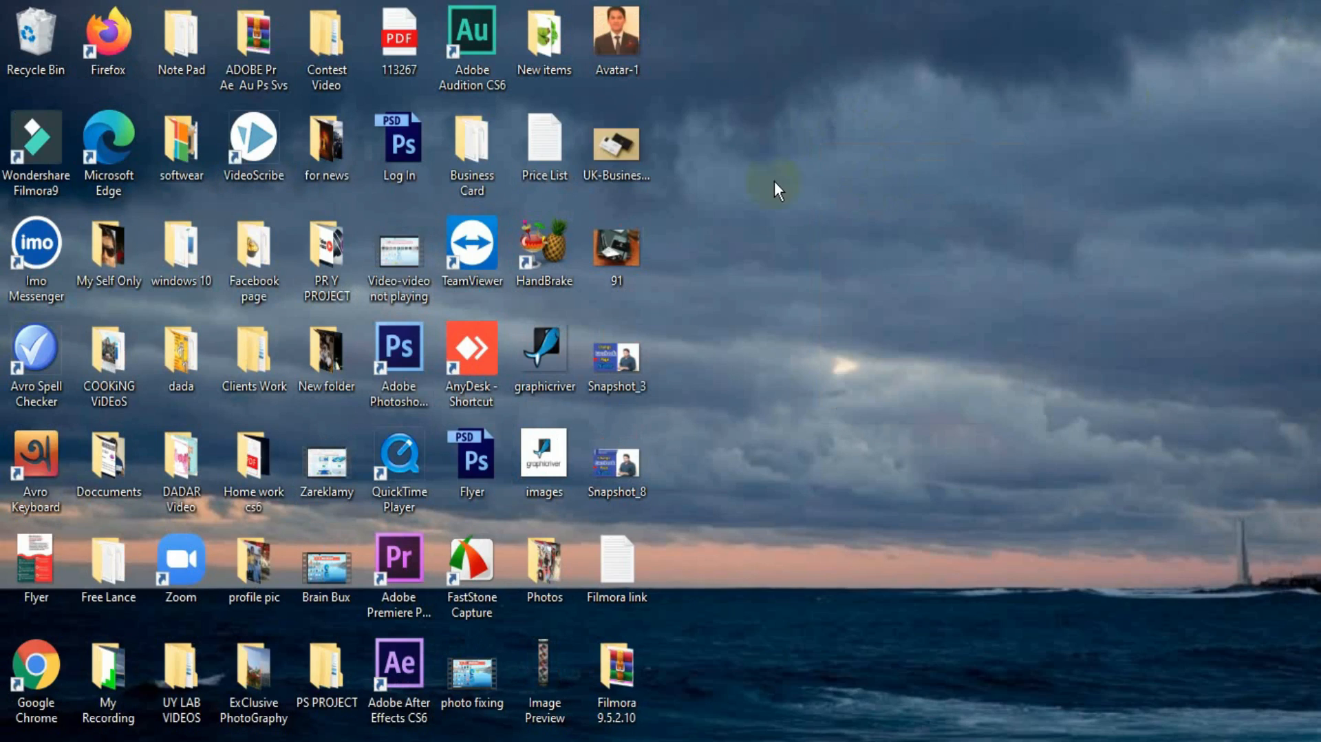
double_click(38, 169)
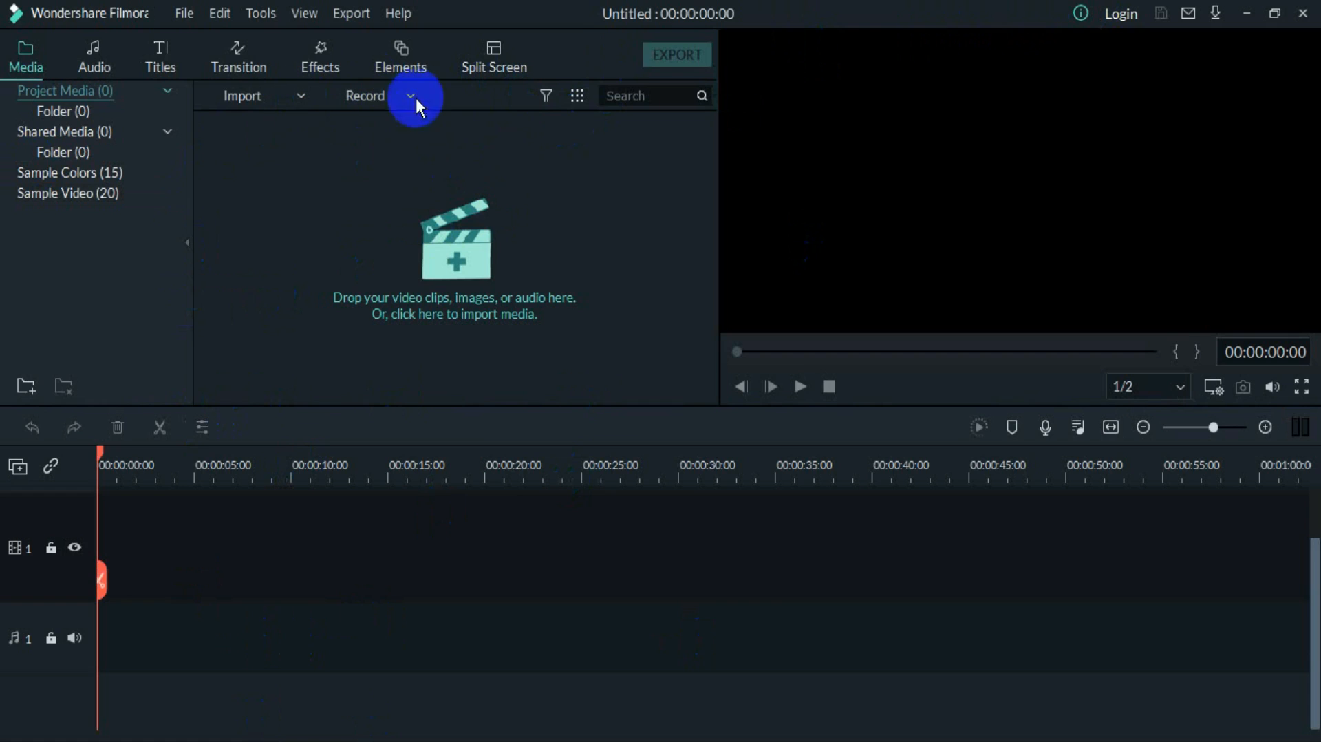
Check the activation status of Filmora9 and dismiss the license dialog
left_click(400, 16)
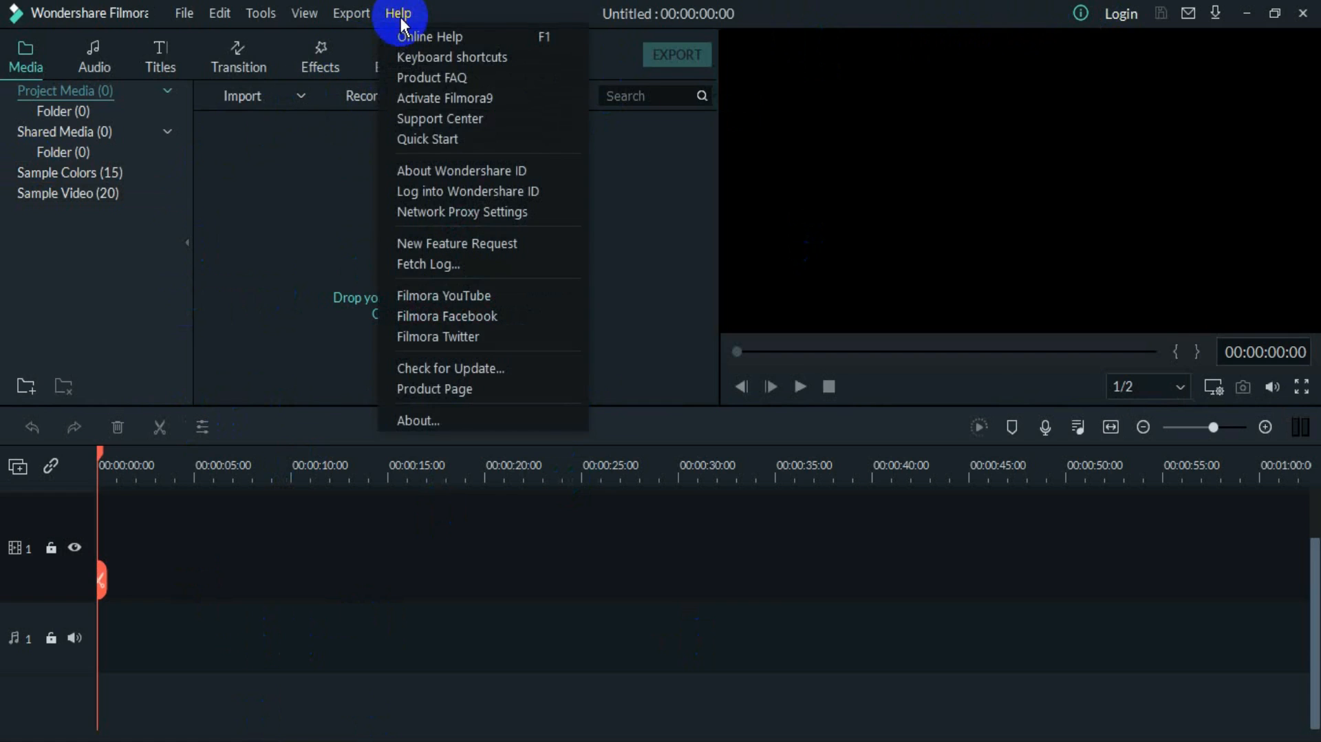
left_click(469, 99)
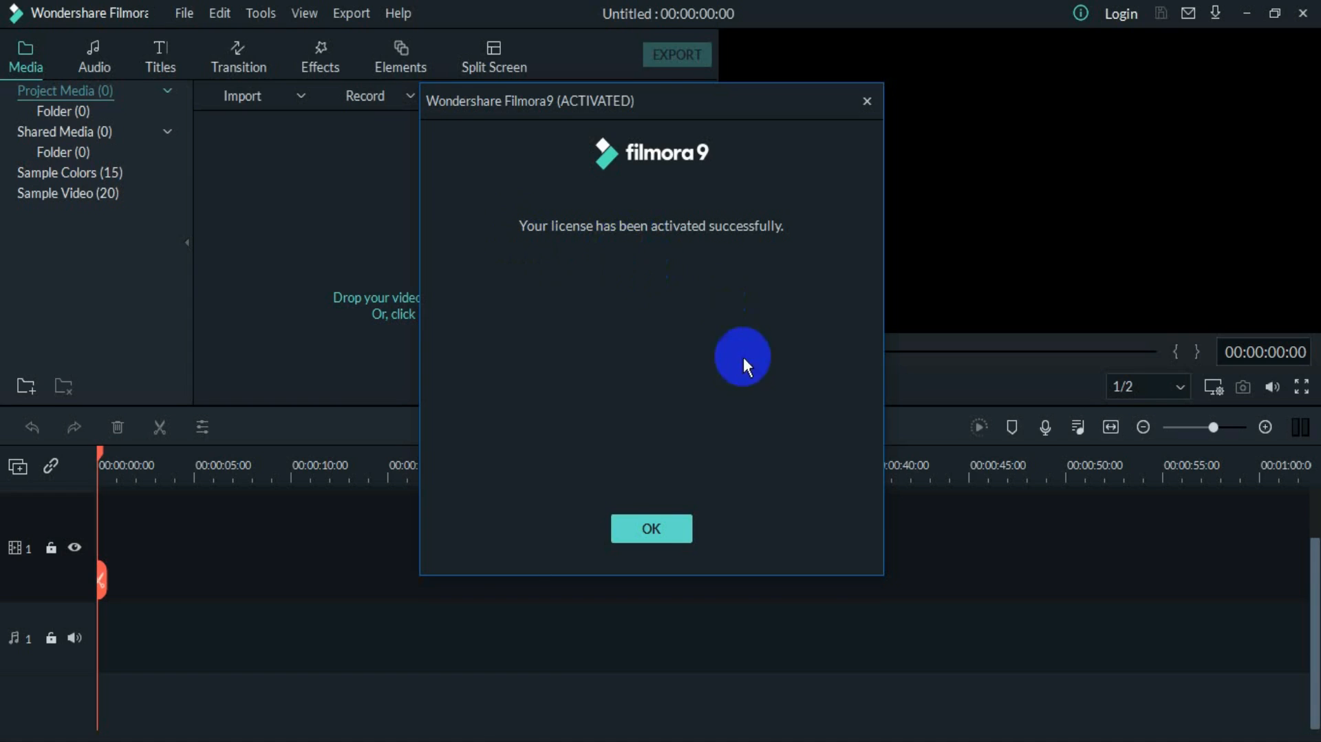
left_click(665, 537)
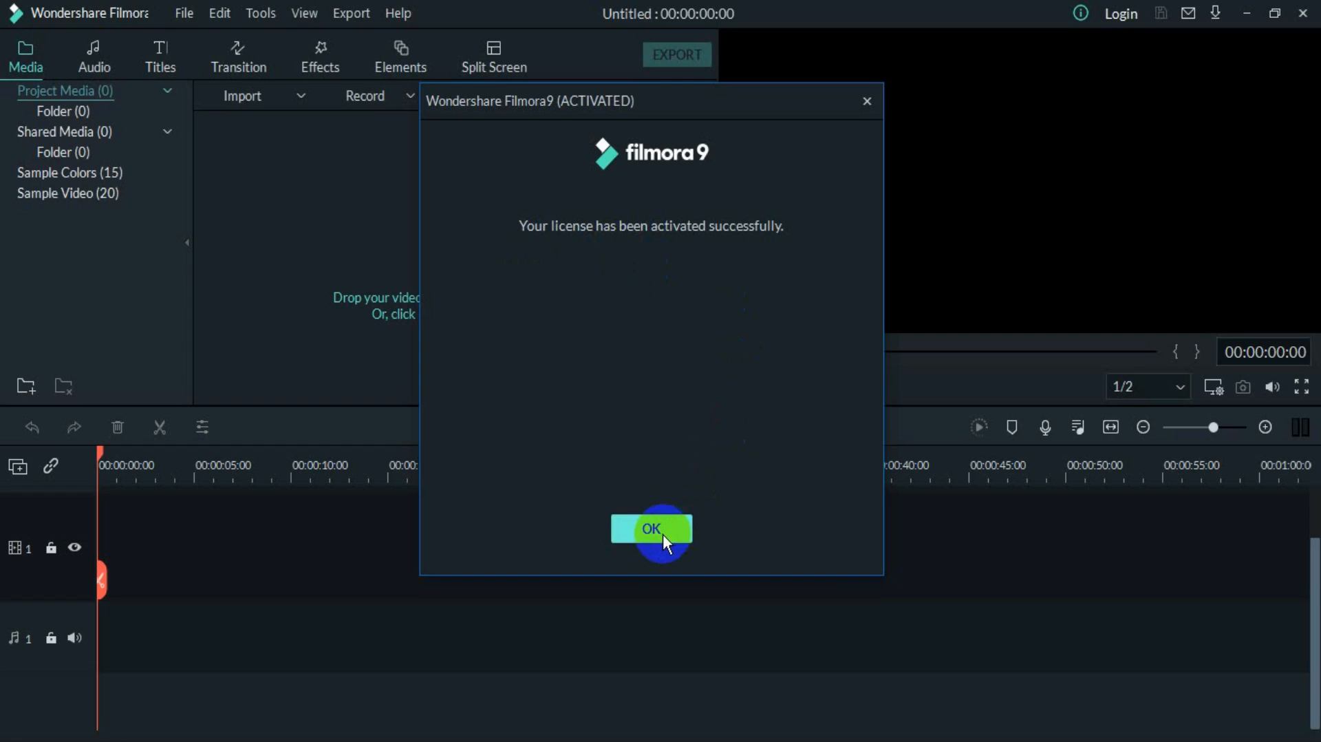